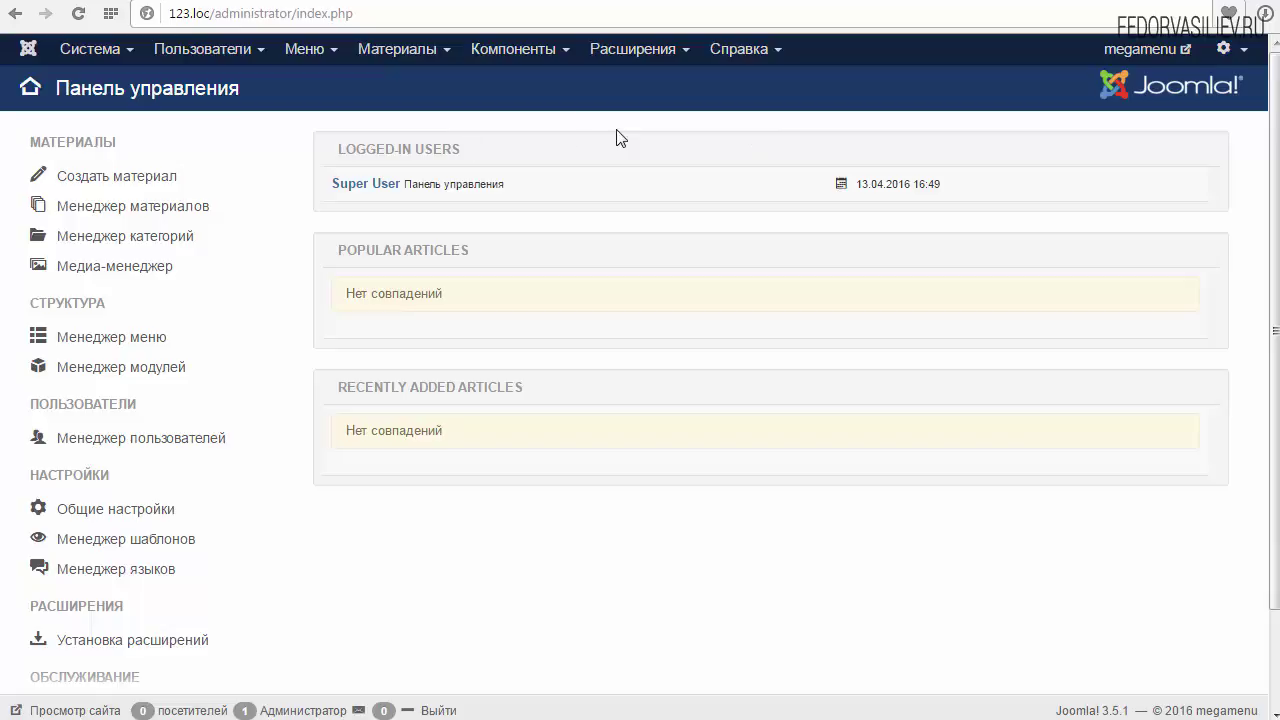
# Open the Home item of Main Menu for editing and change its title to "Главная"
pyautogui.click(307, 52)
pyautogui.click(307, 131)
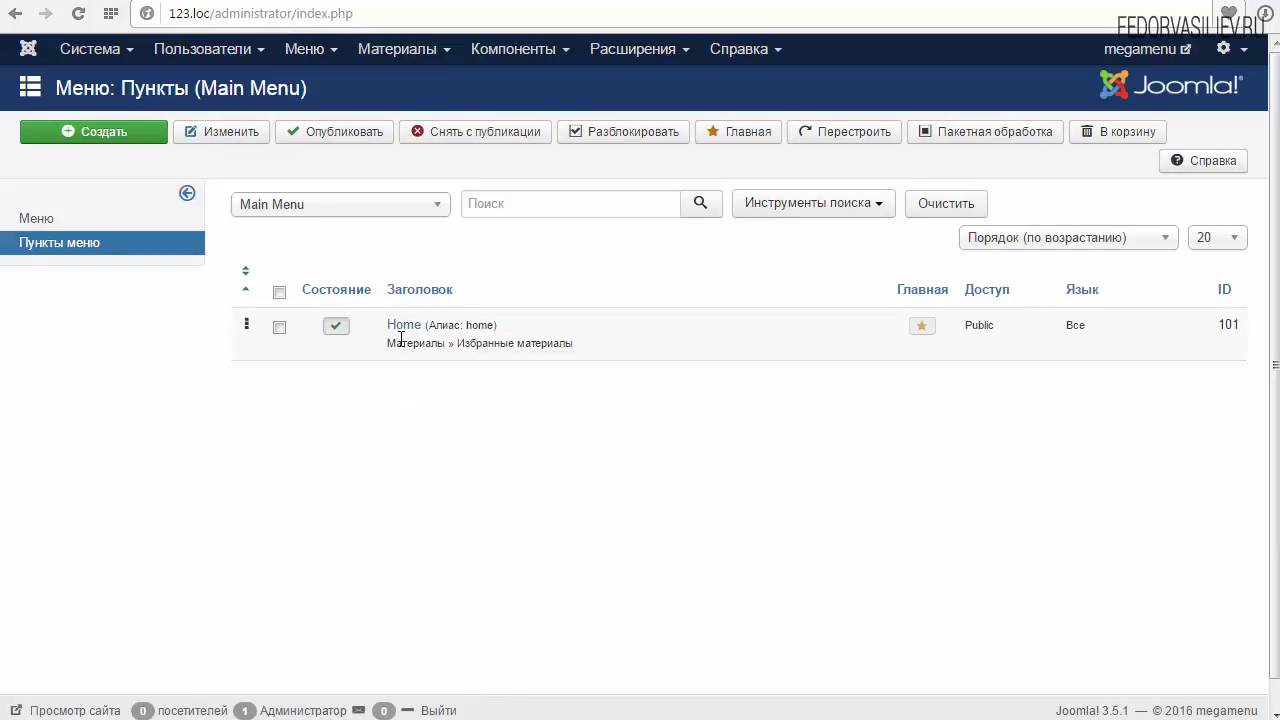
pyautogui.click(404, 326)
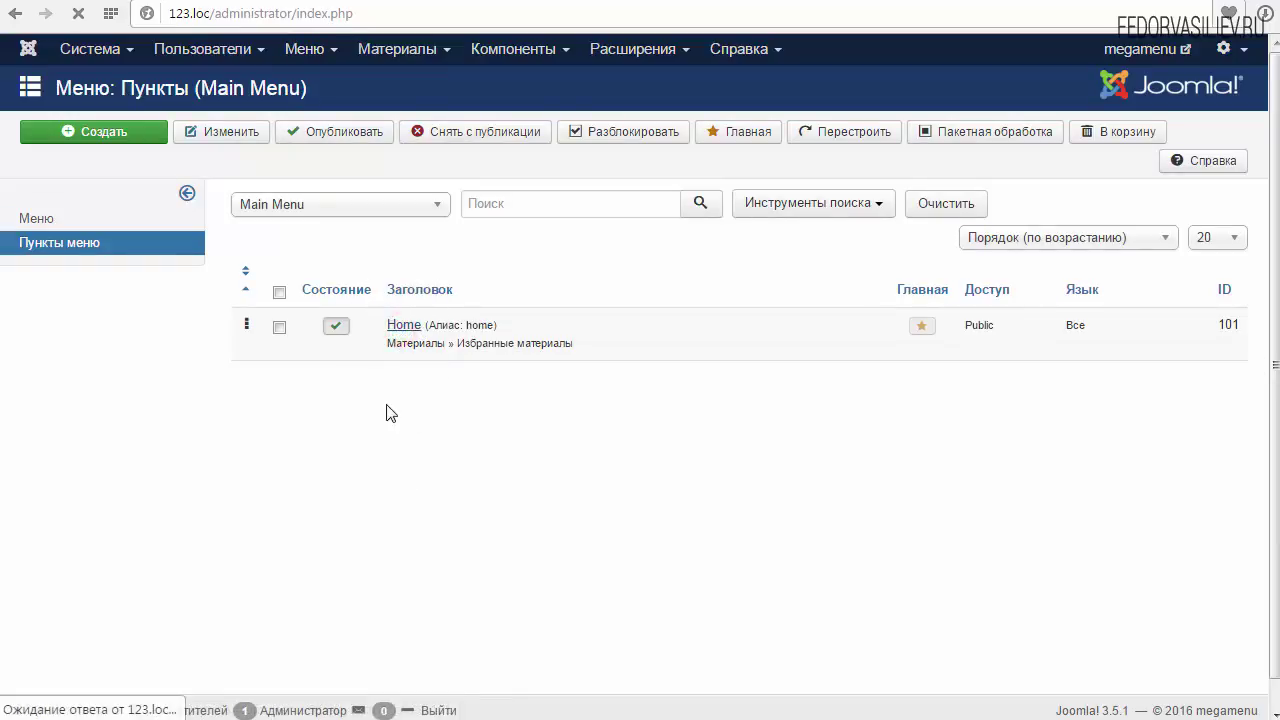
pyautogui.doubleClick(185, 182)
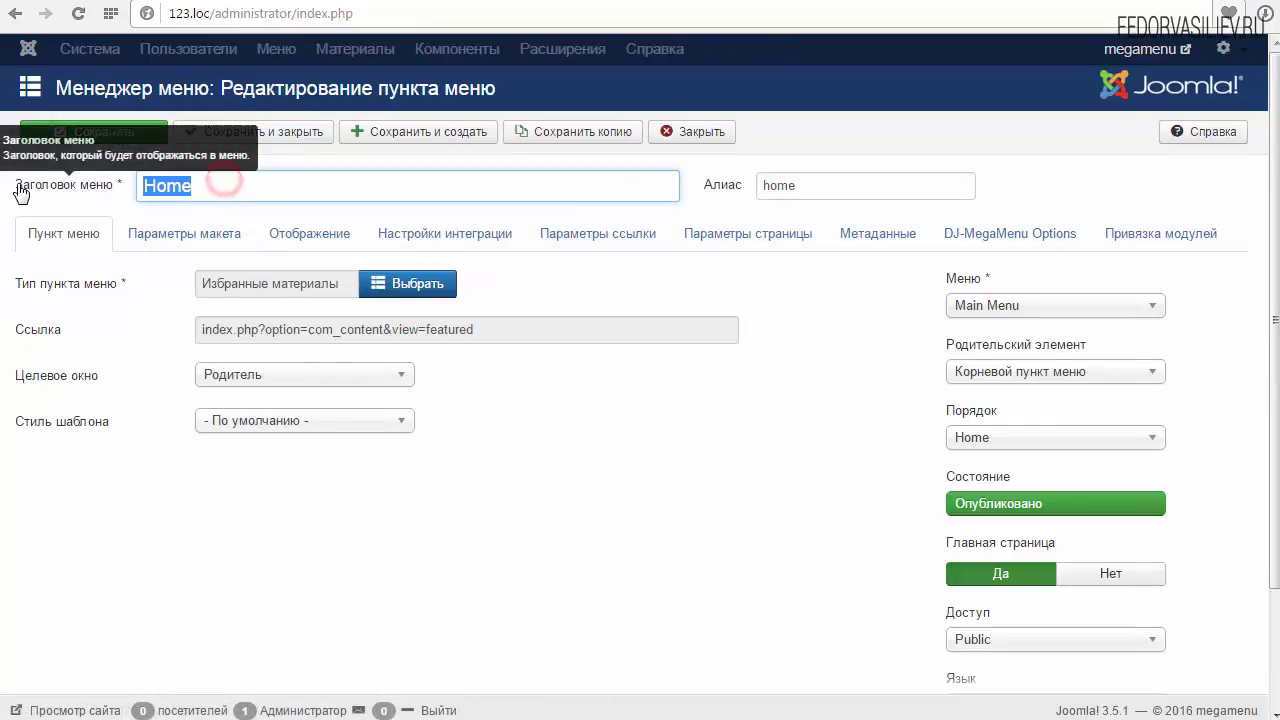
pyautogui.write('Главная')
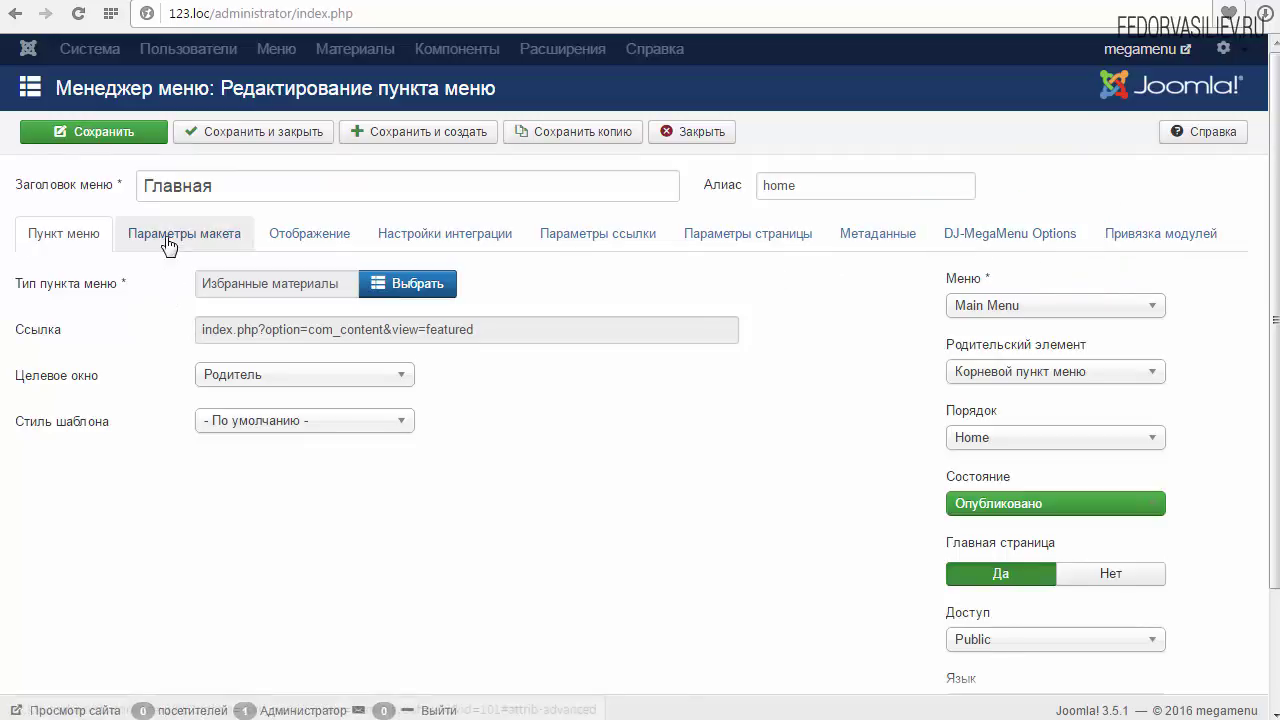
# Upload joomla.jpg to the root image folder from the menu item's link image selection
pyautogui.click(596, 245)
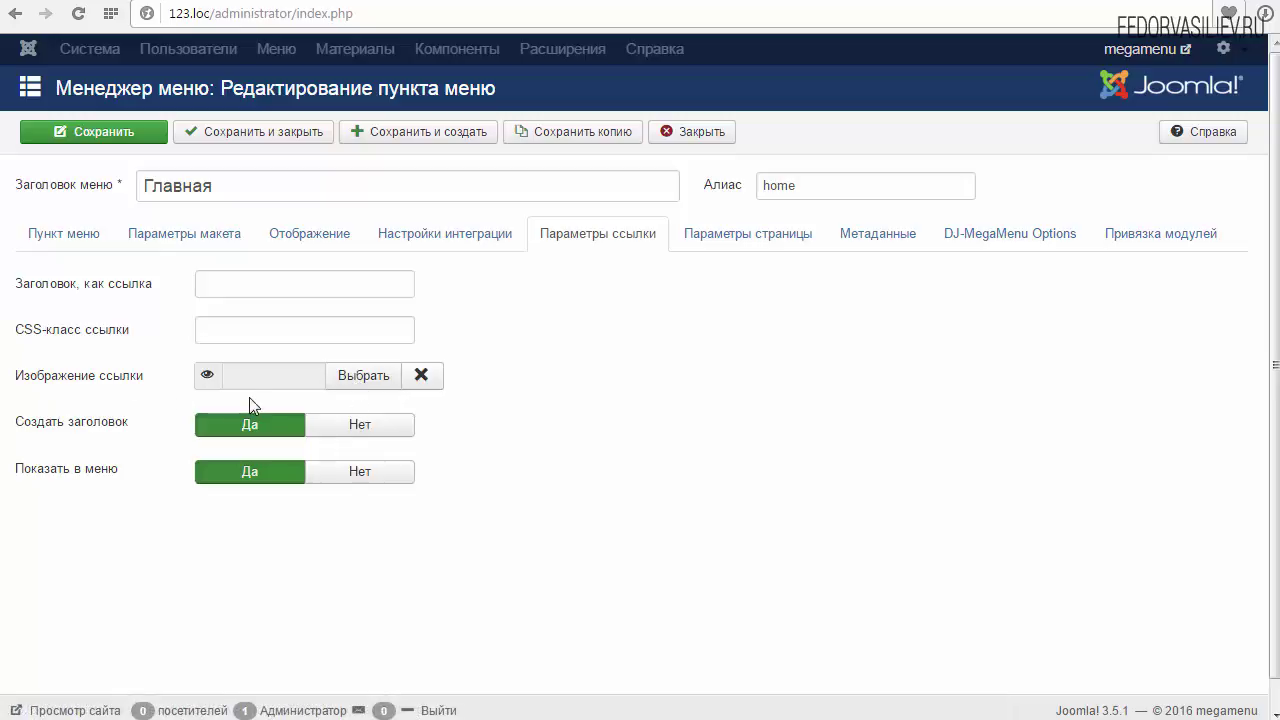
pyautogui.moveTo(63, 390)
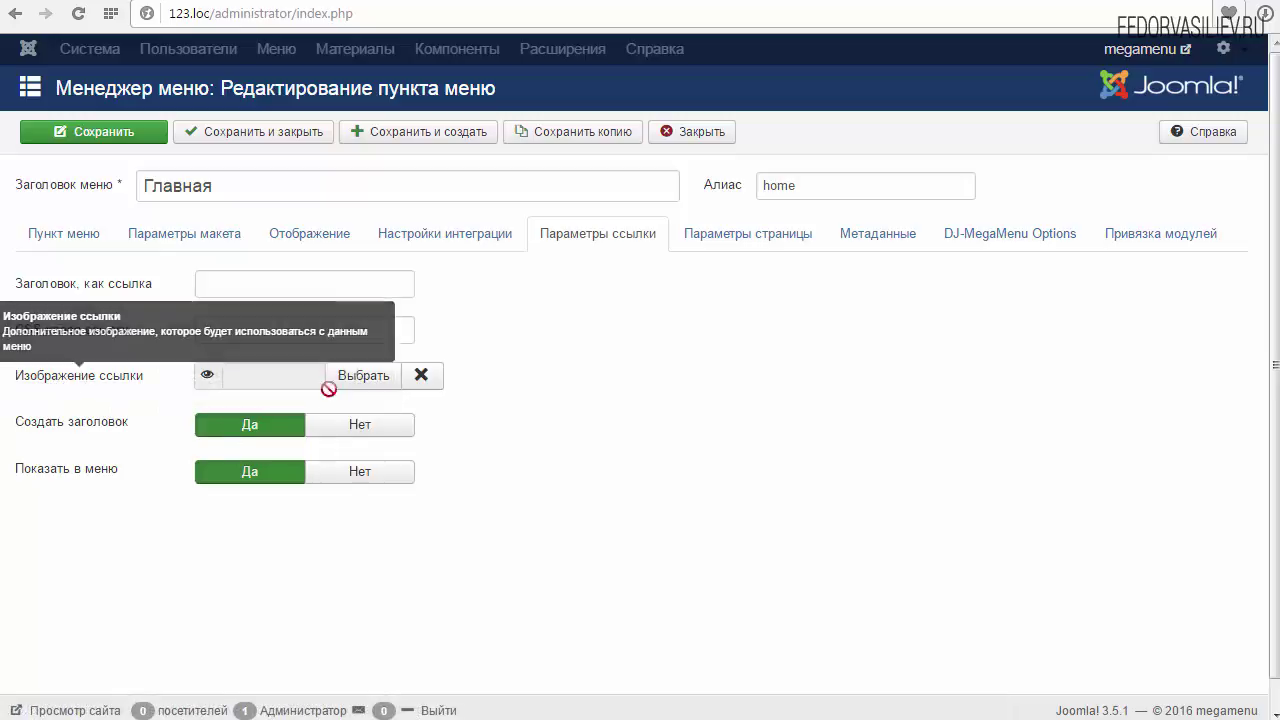
pyautogui.click(366, 378)
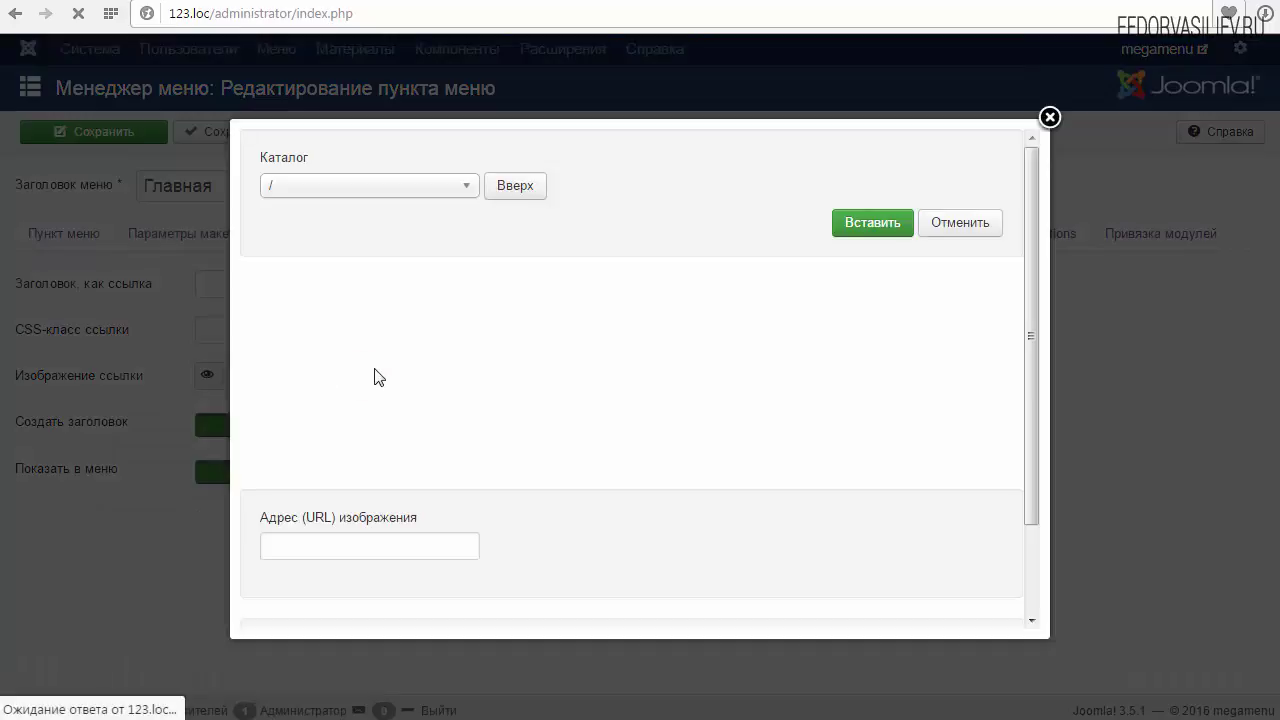
pyautogui.scroll(-2, 830, 466)
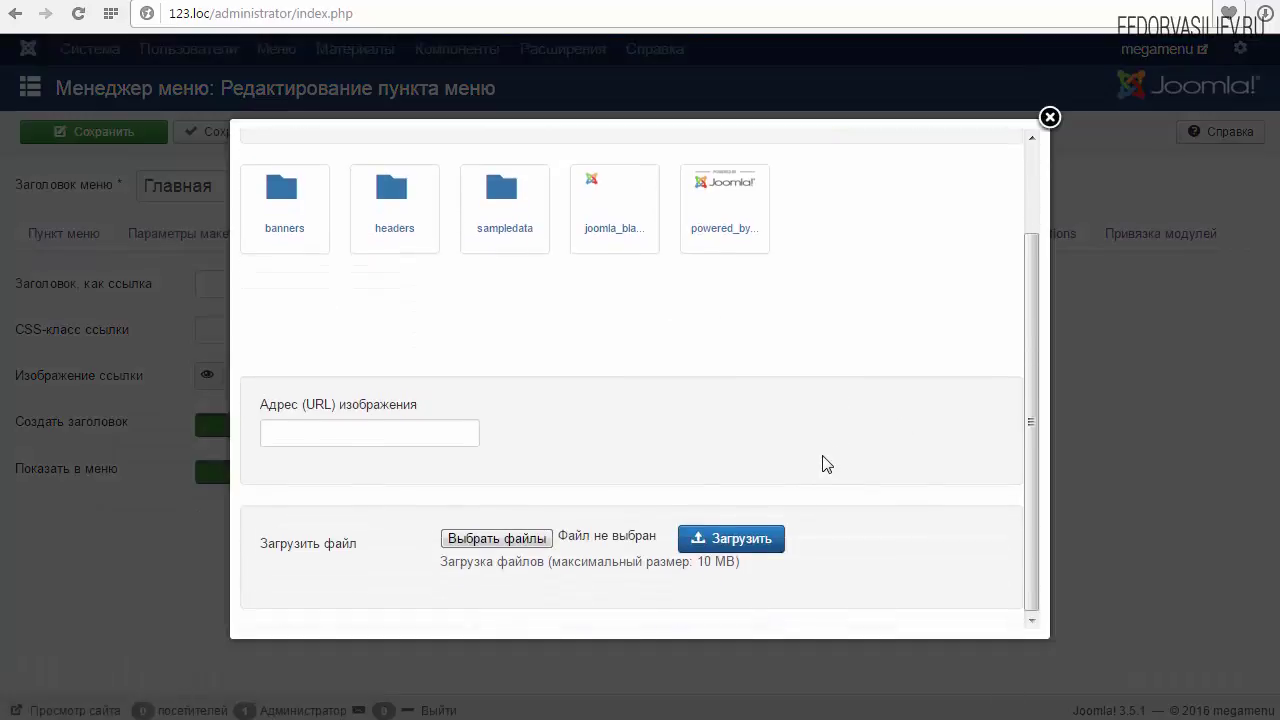
pyautogui.click(490, 541)
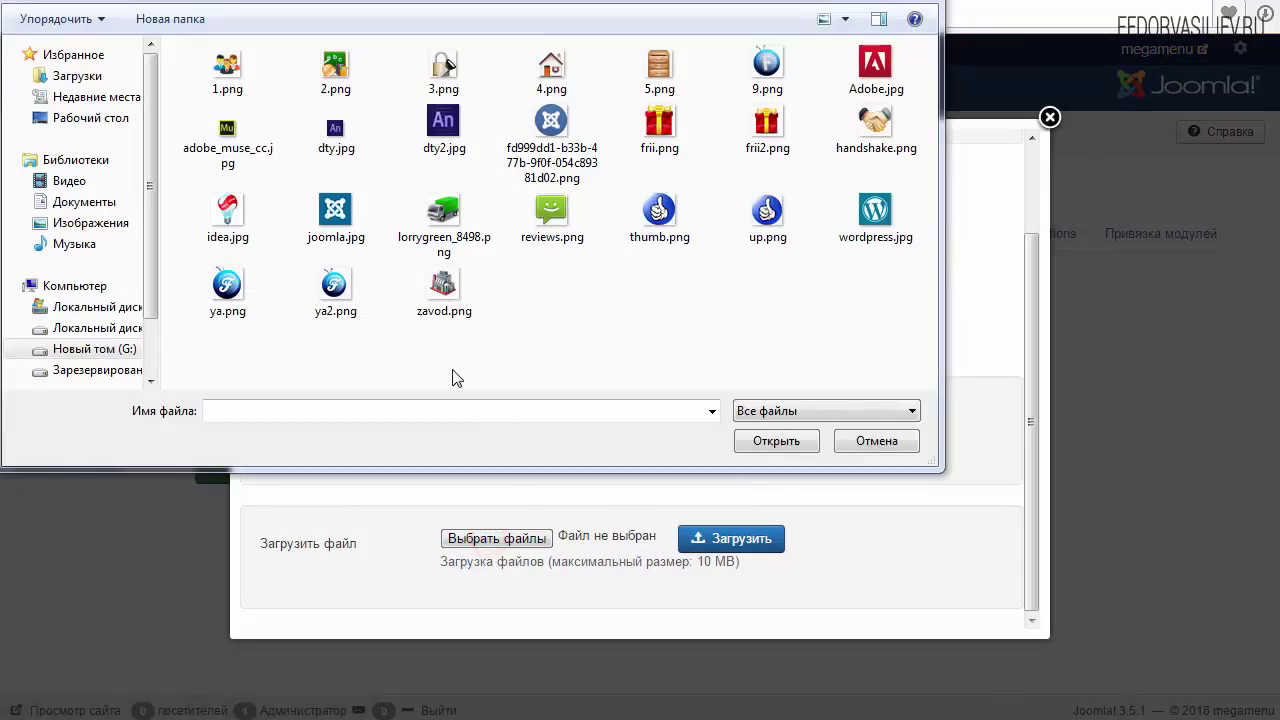
pyautogui.click(335, 222)
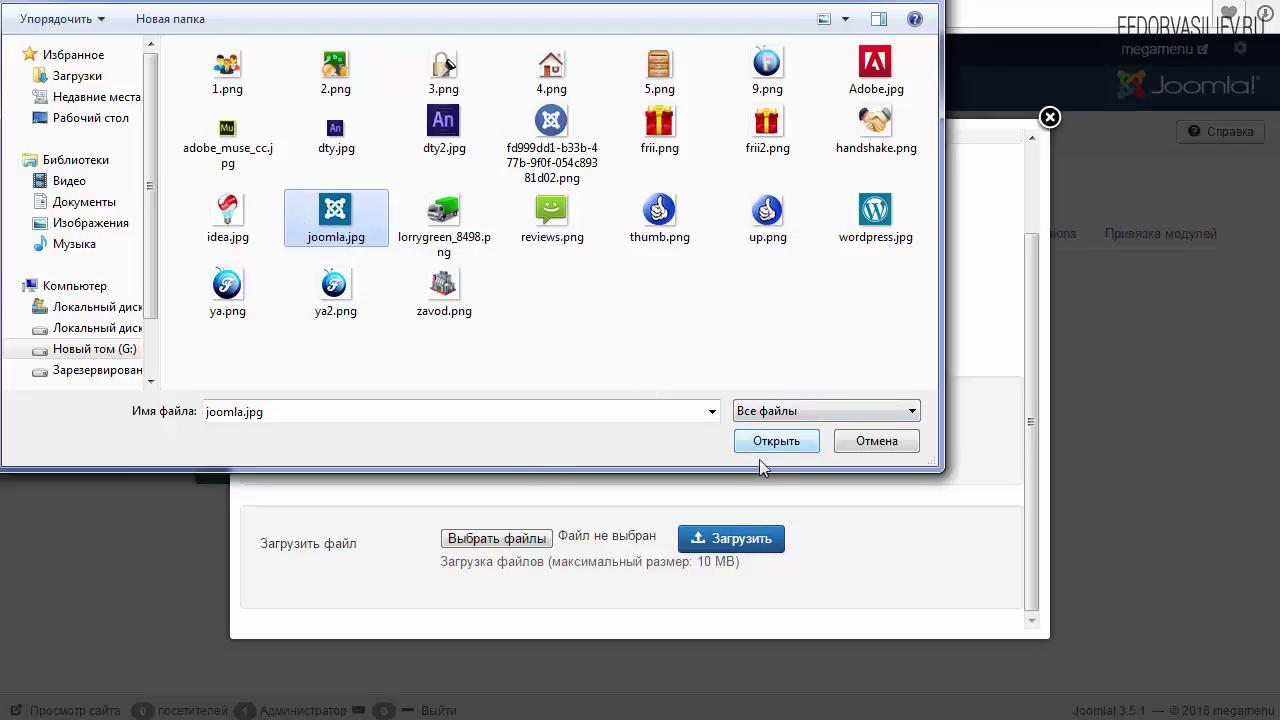
pyautogui.click(766, 440)
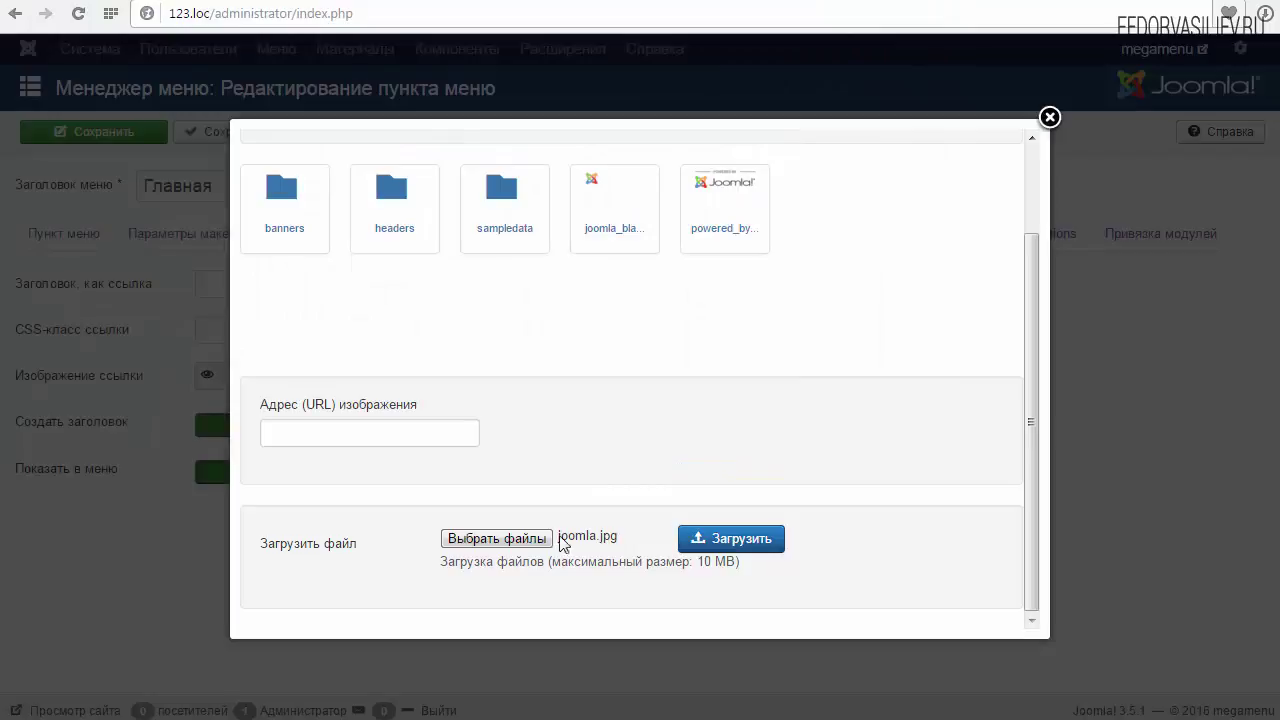
pyautogui.click(712, 538)
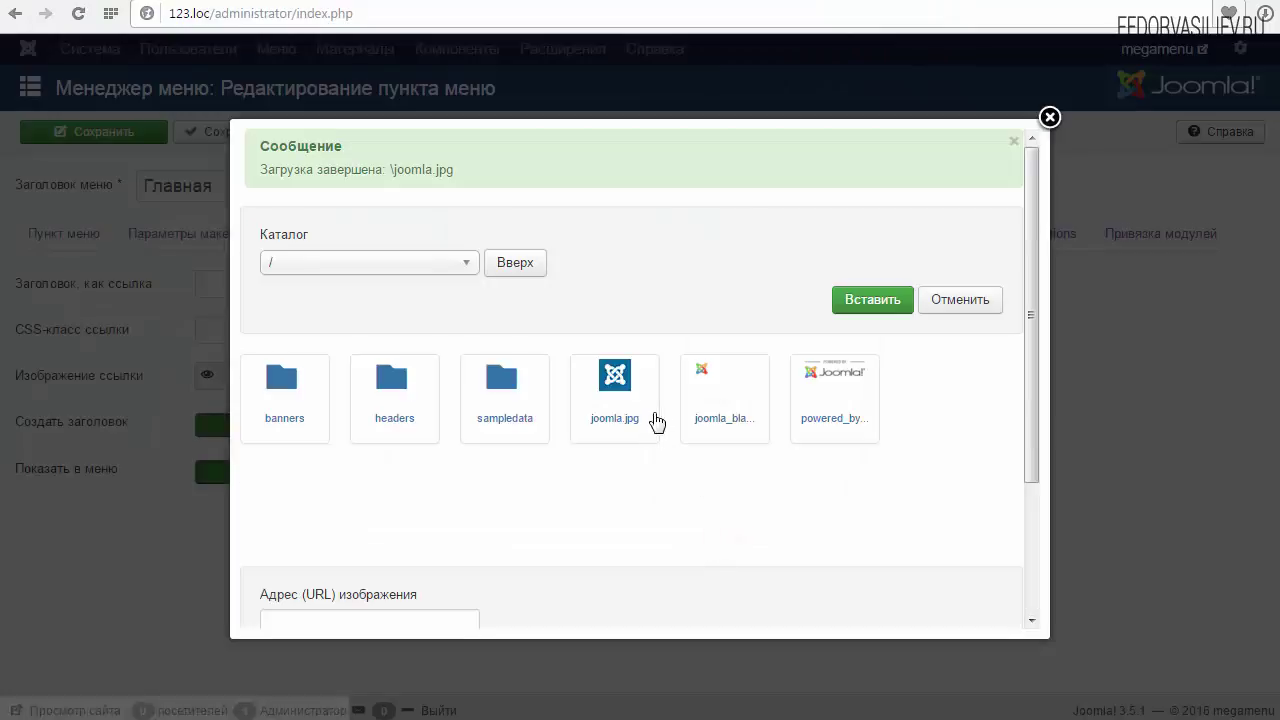
# Insert joomla.jpg as the link image of the "Главная" item and save the menu item
pyautogui.click(612, 376)
pyautogui.click(866, 302)
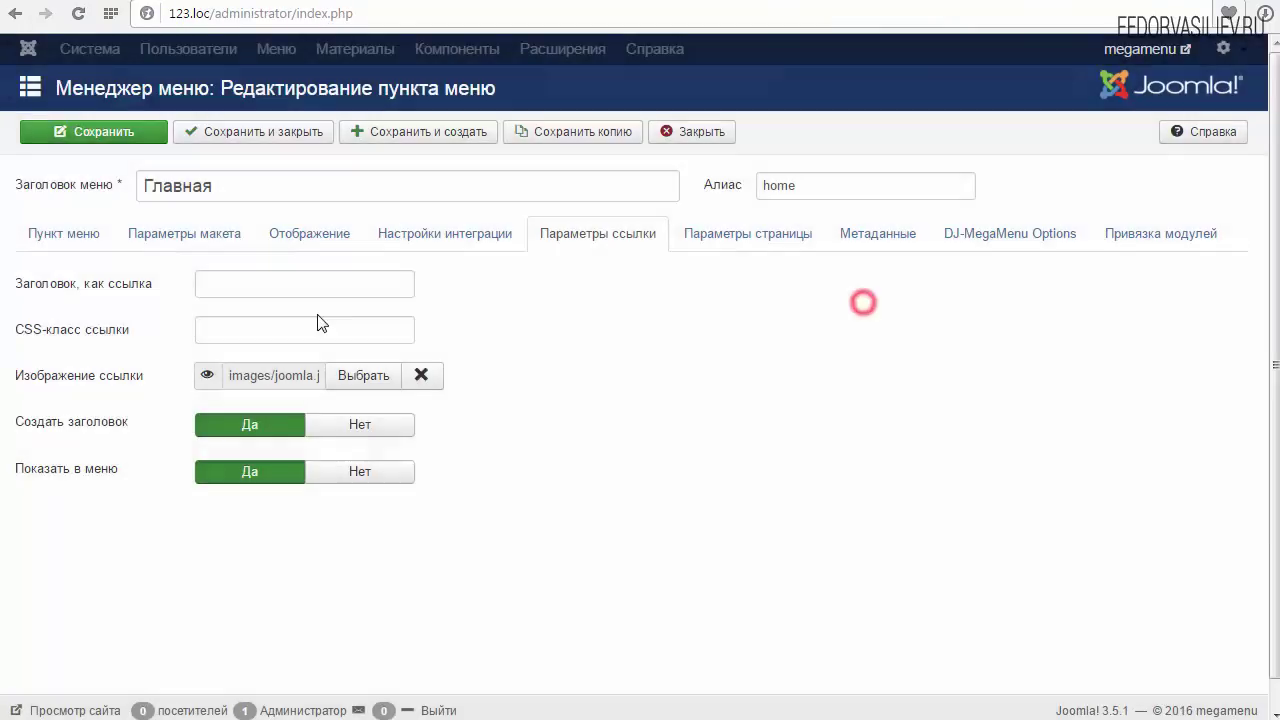
pyautogui.click(128, 131)
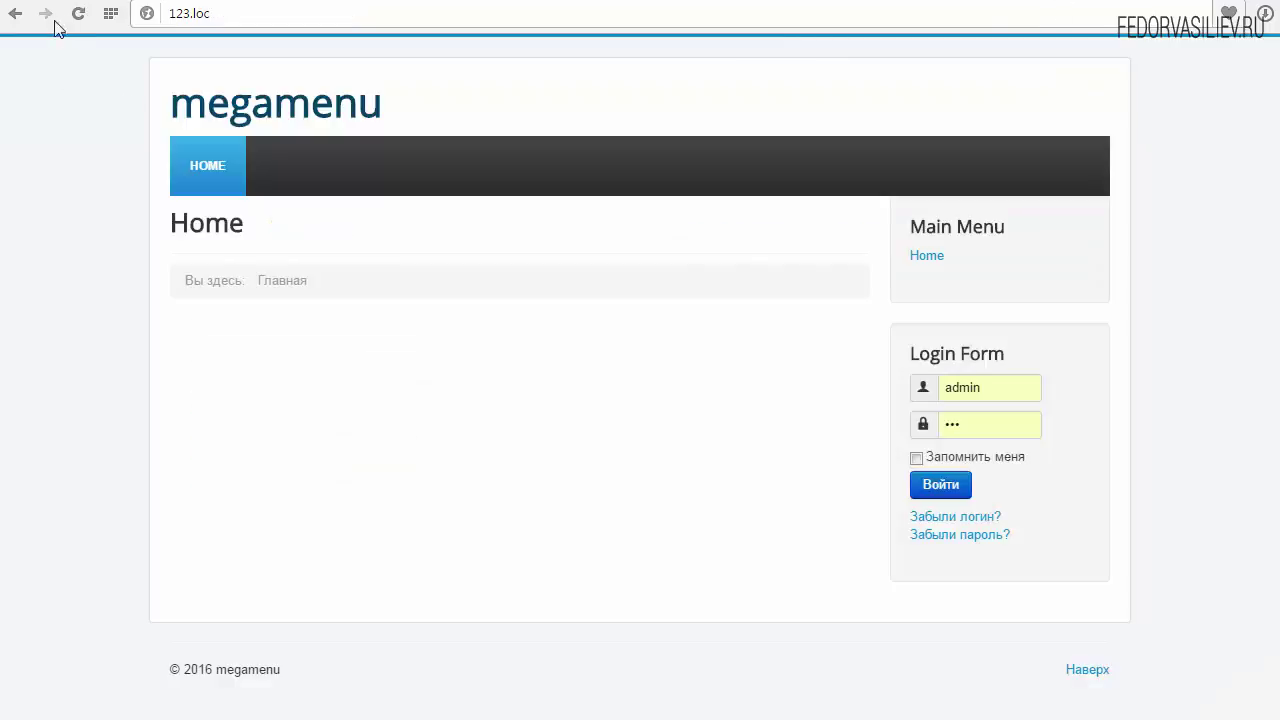
# Reload the 123.loc front page to check the menu item's title and image, and compare it with the test.loc menu
pyautogui.click(78, 13)
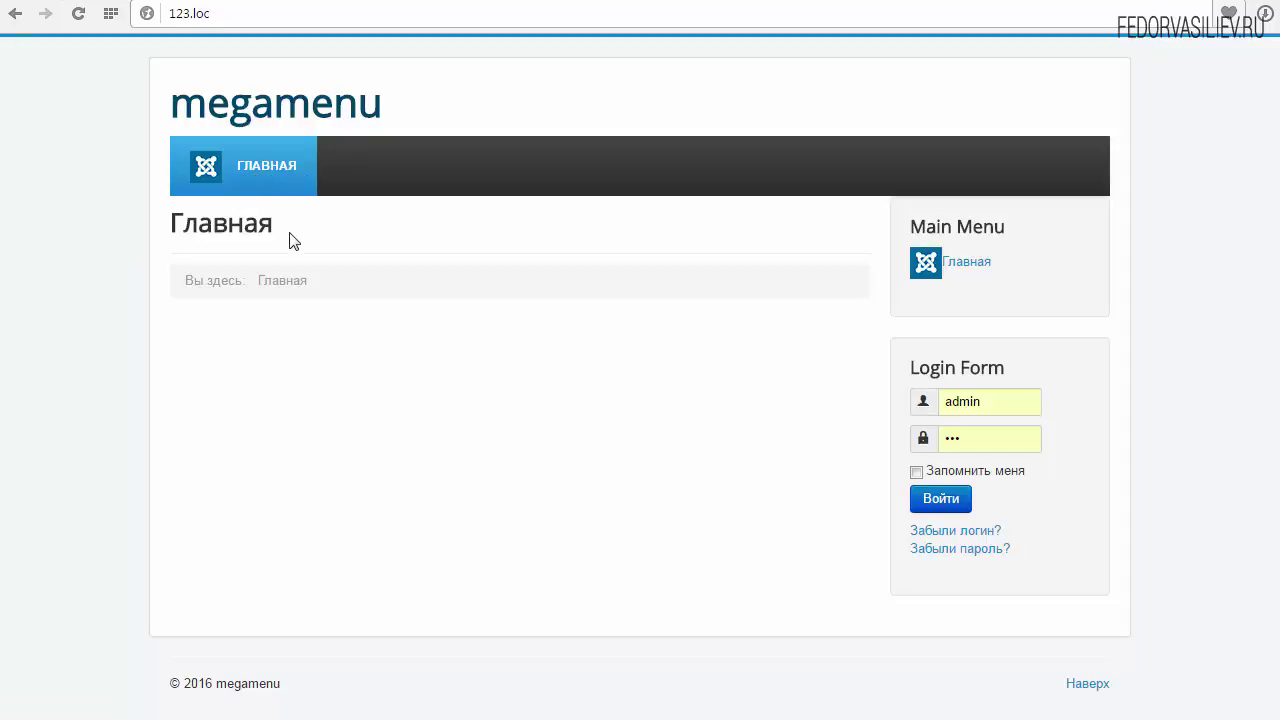
pyautogui.moveTo(913, 221); pyautogui.dragTo(1020, 237)
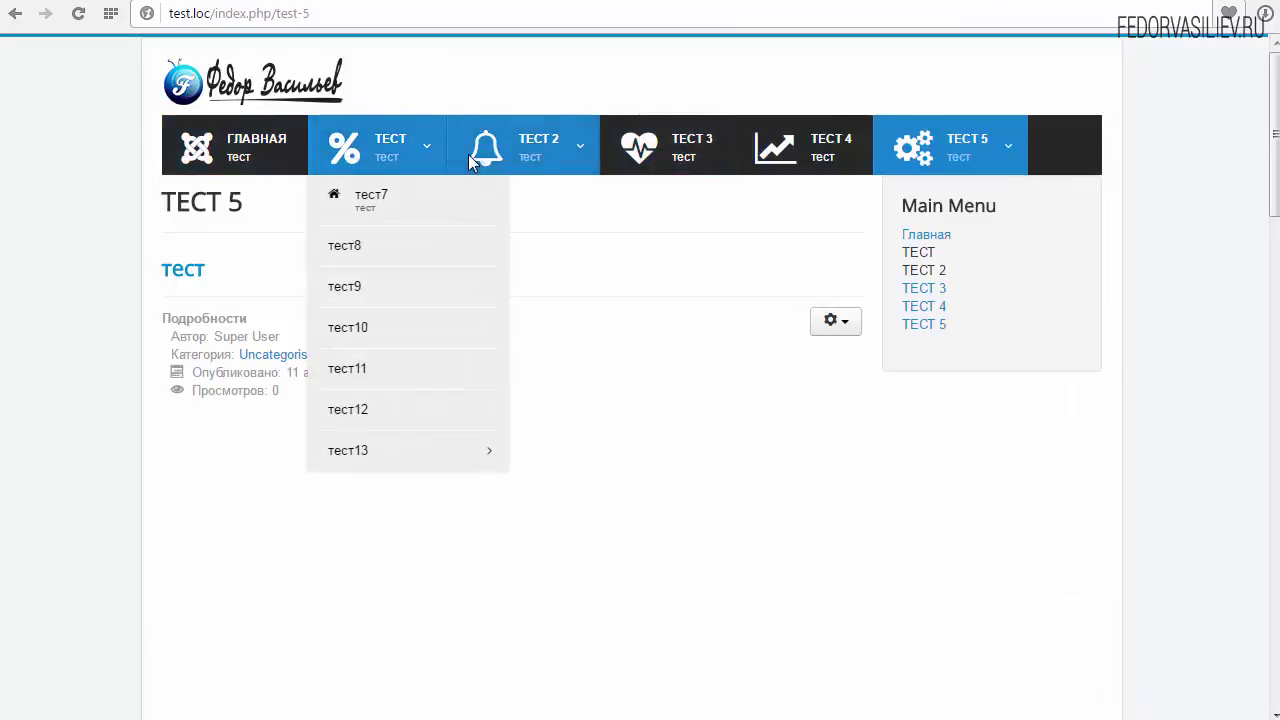
pyautogui.moveTo(838, 158)
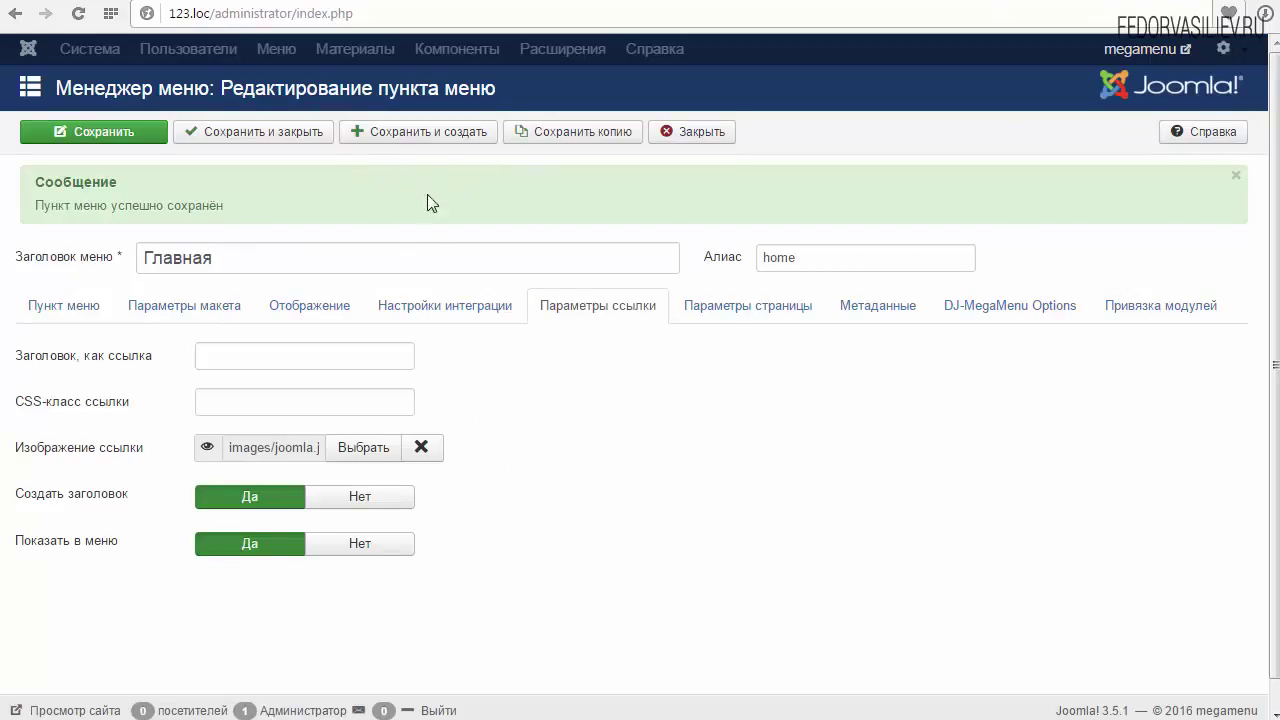
# Save a copy of the "Главная" menu item, retitle the copy "тест" and clear its alias
pyautogui.click(578, 136)
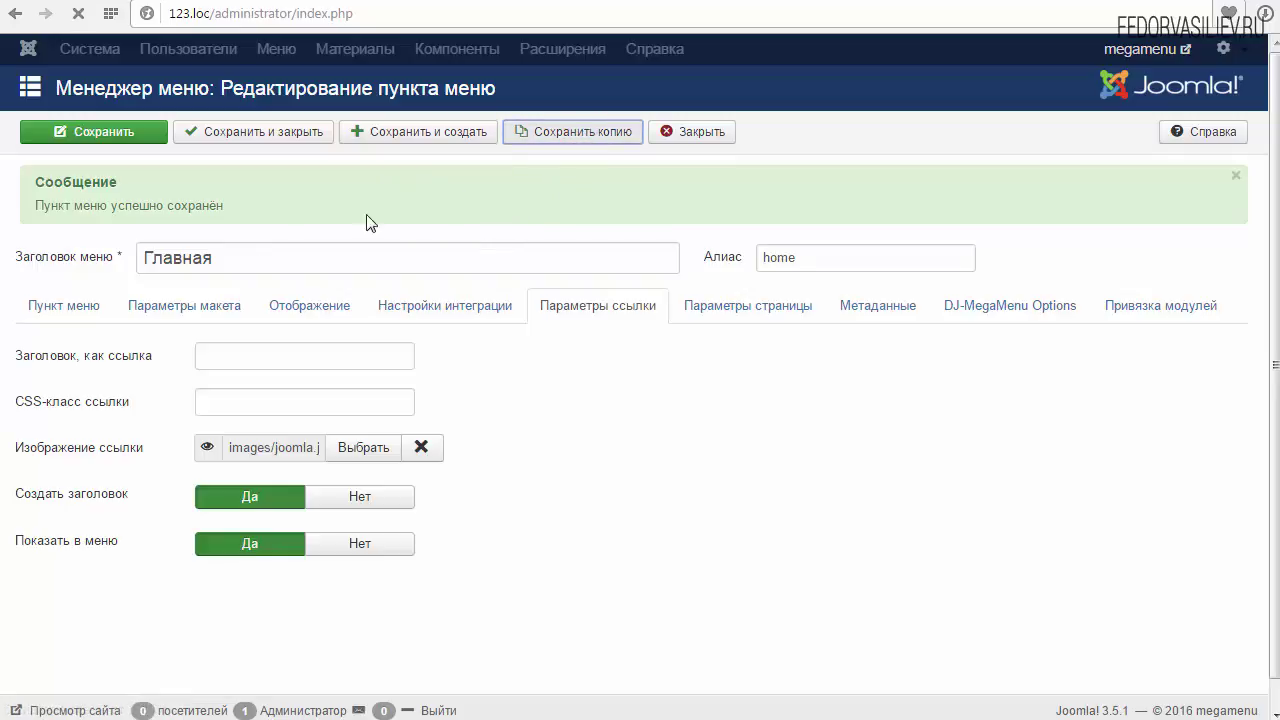
pyautogui.tripleClick(228, 267)
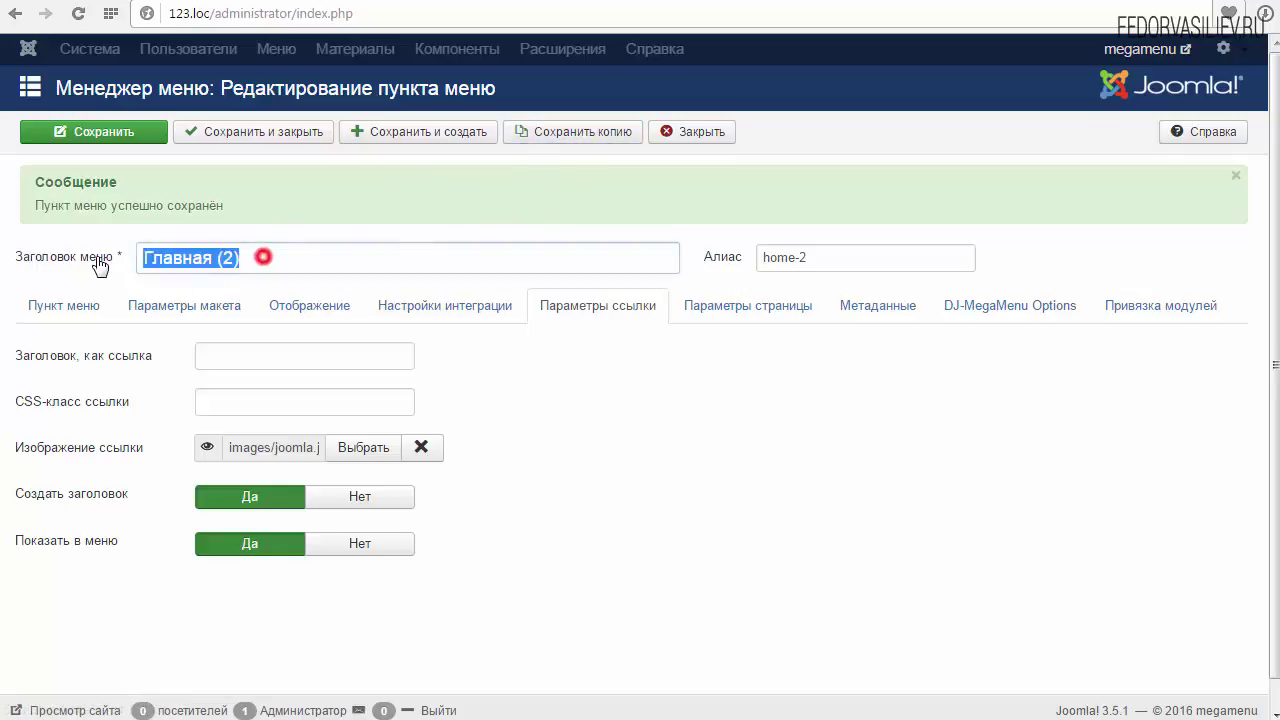
pyautogui.write('Т')
pyautogui.press('Down')
pyautogui.press('Return')
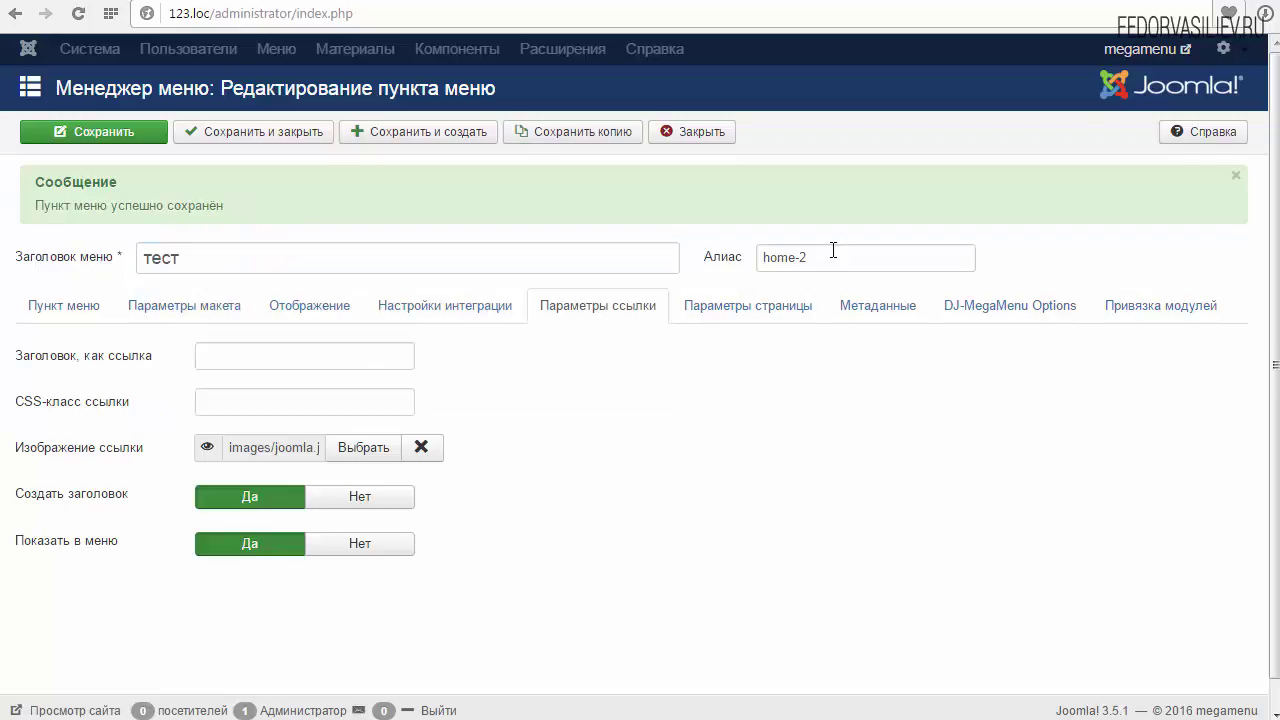
pyautogui.tripleClick(832, 252)
pyautogui.press('Delete')
pyautogui.click(677, 397)
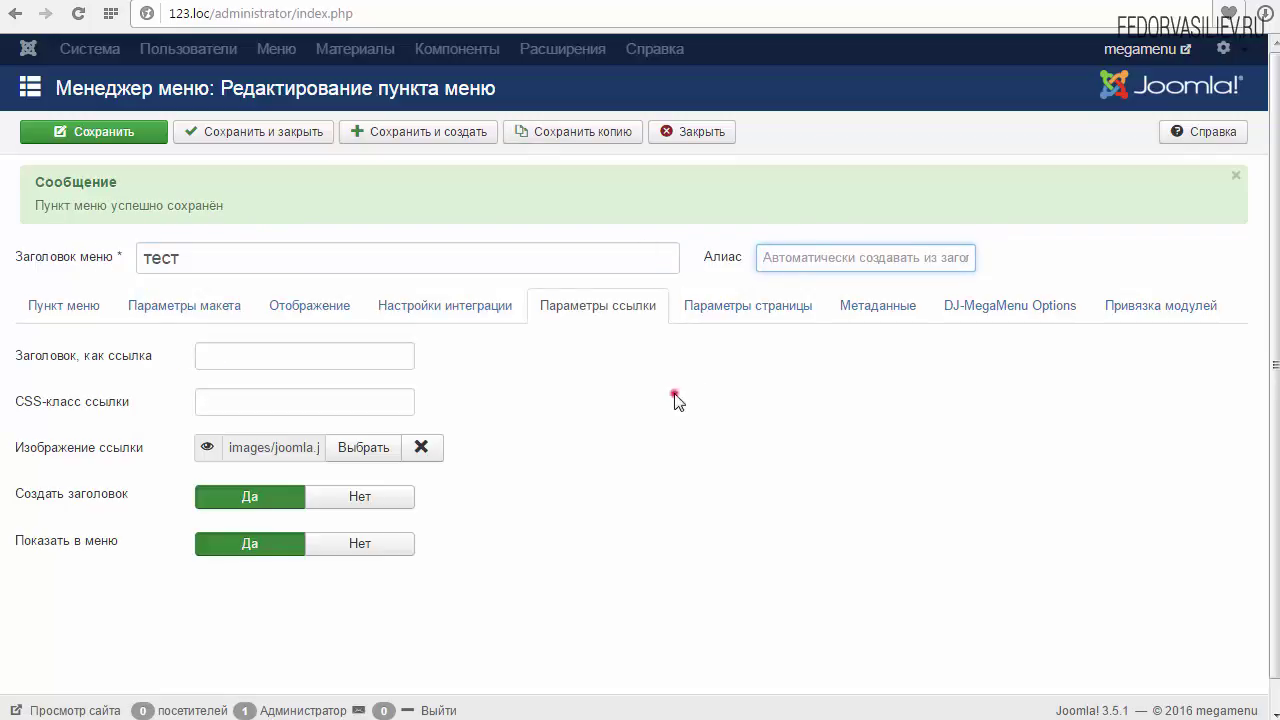
# Set the menu item type of "тест" to the system link "Разделитель"
pyautogui.click(53, 315)
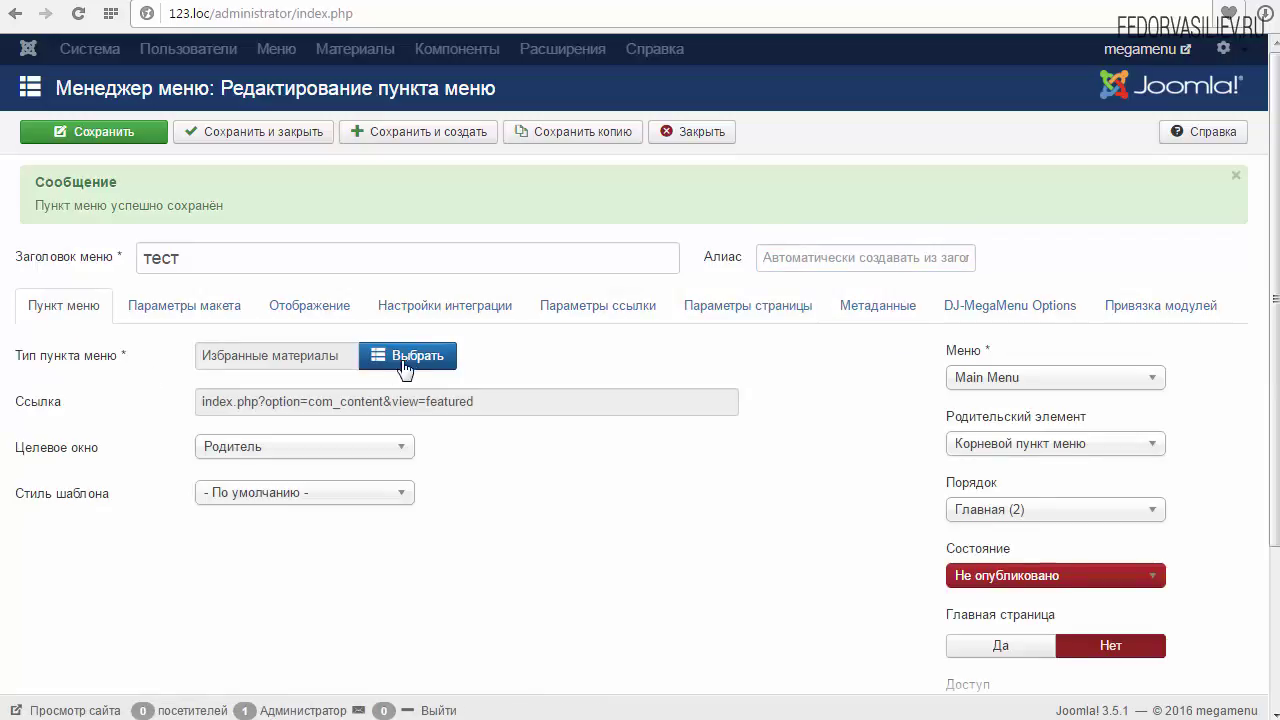
pyautogui.click(364, 359)
pyautogui.scroll(-2, 330, 298)
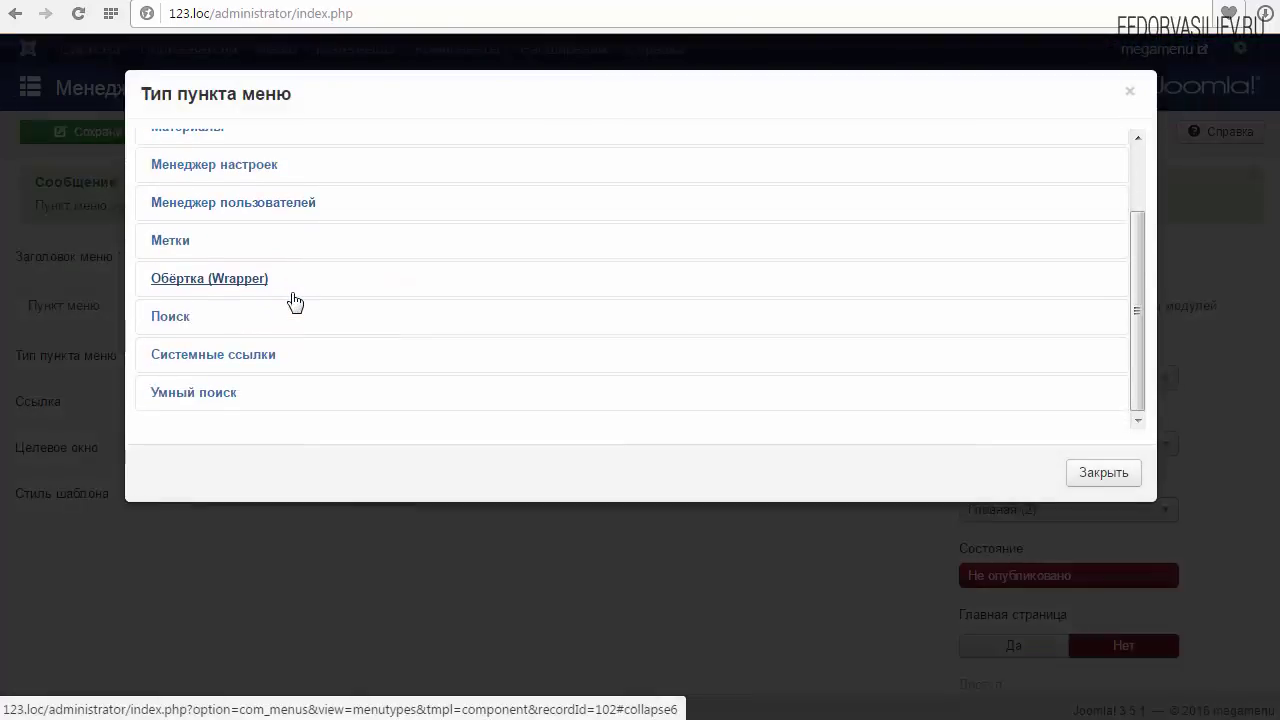
pyautogui.click(252, 354)
pyautogui.scroll(-2, 327, 338)
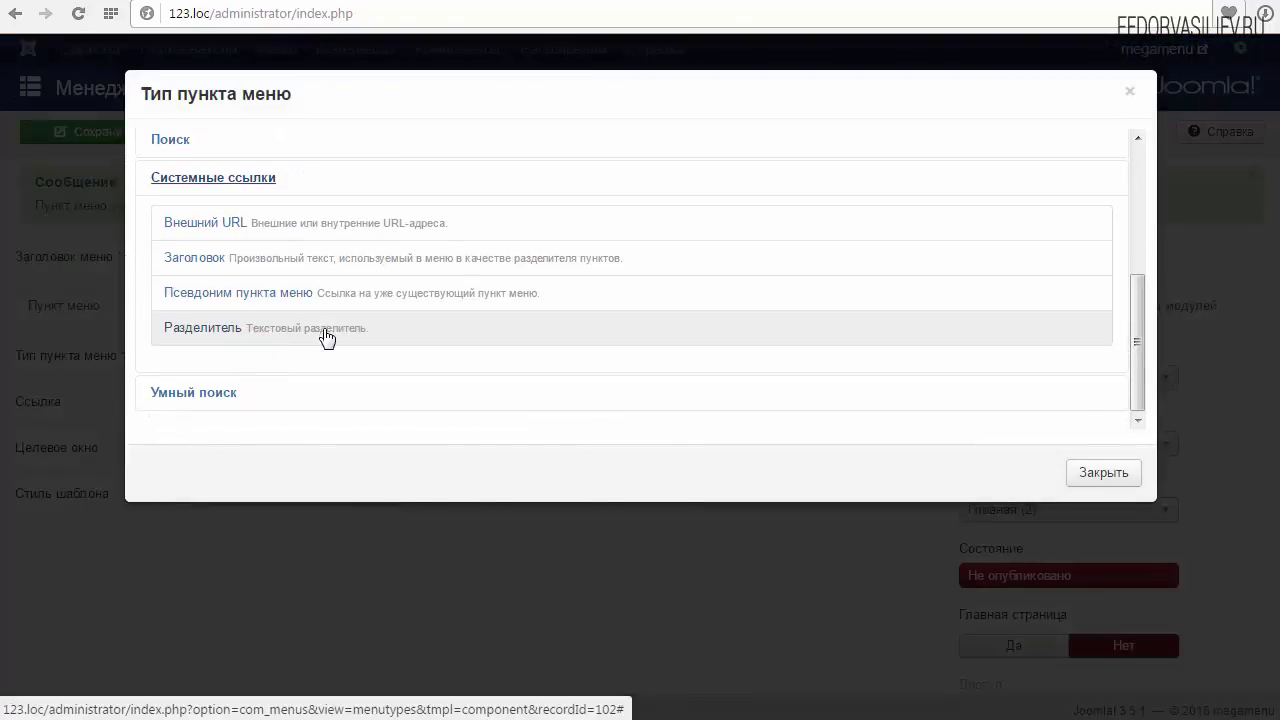
pyautogui.click(223, 336)
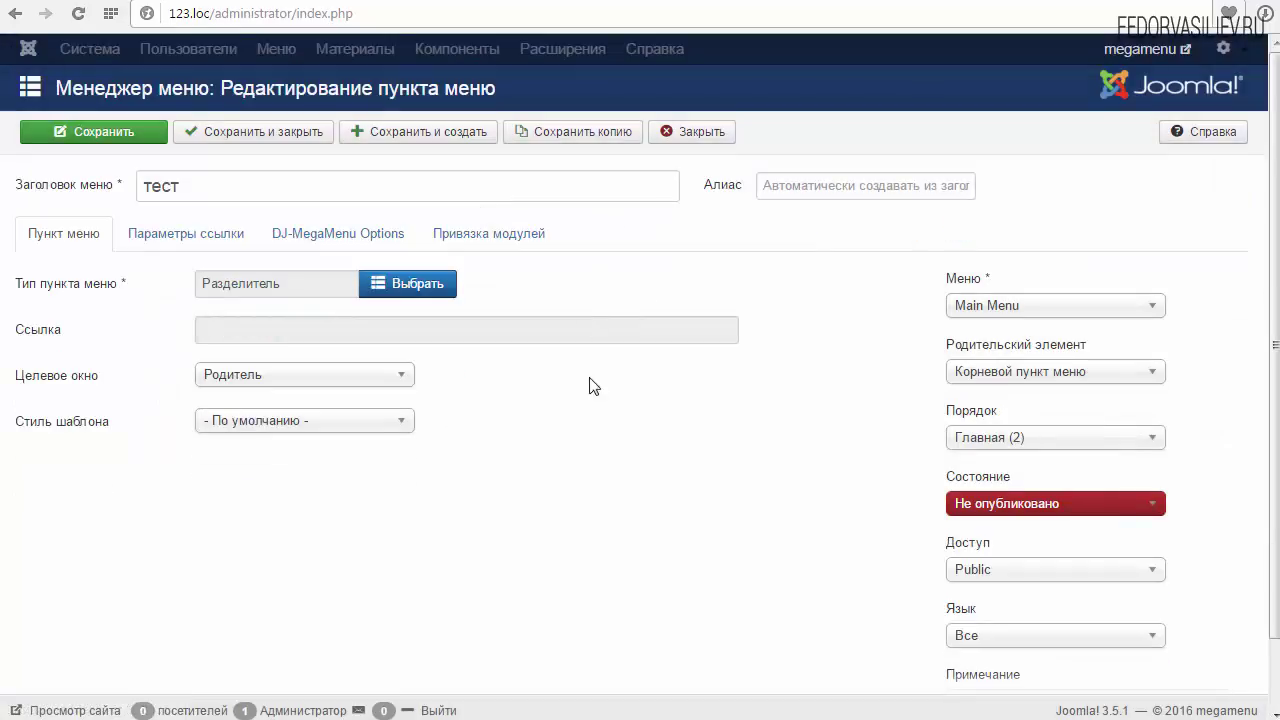
# Set the state of "тест" to "Опубликовано" and save the menu item
pyautogui.click(960, 504)
pyautogui.click(972, 521)
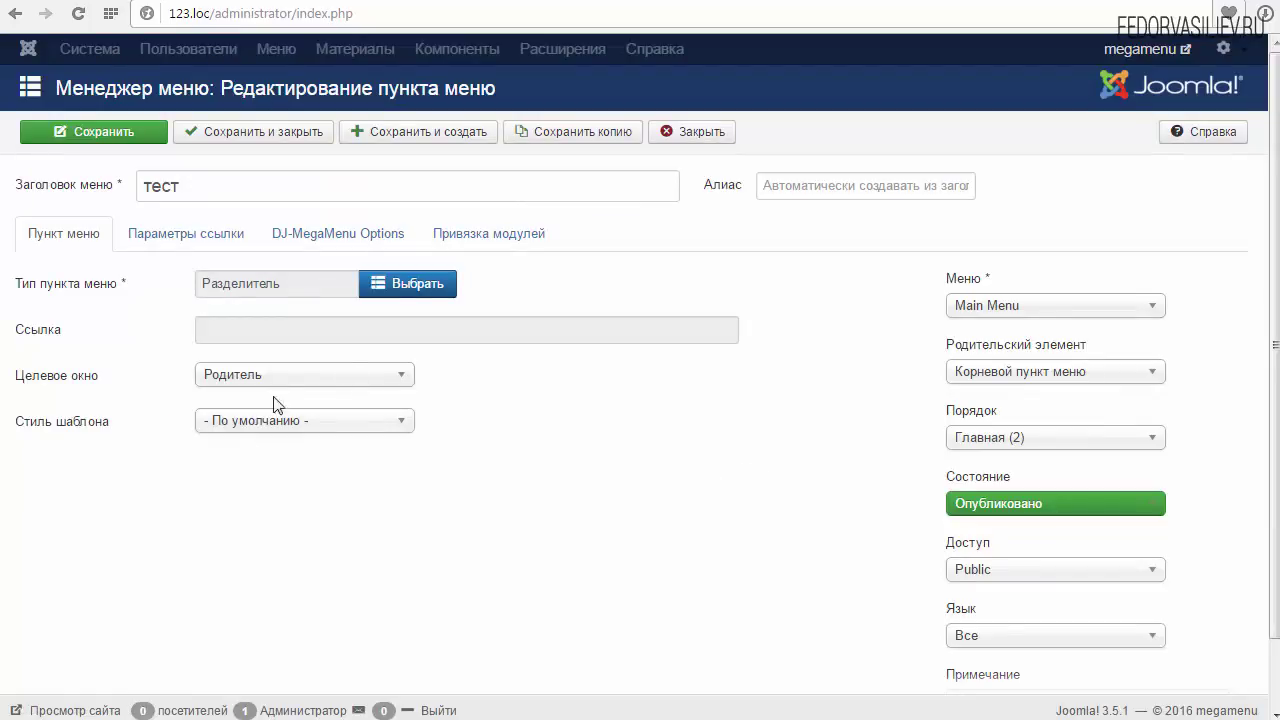
pyautogui.click(100, 136)
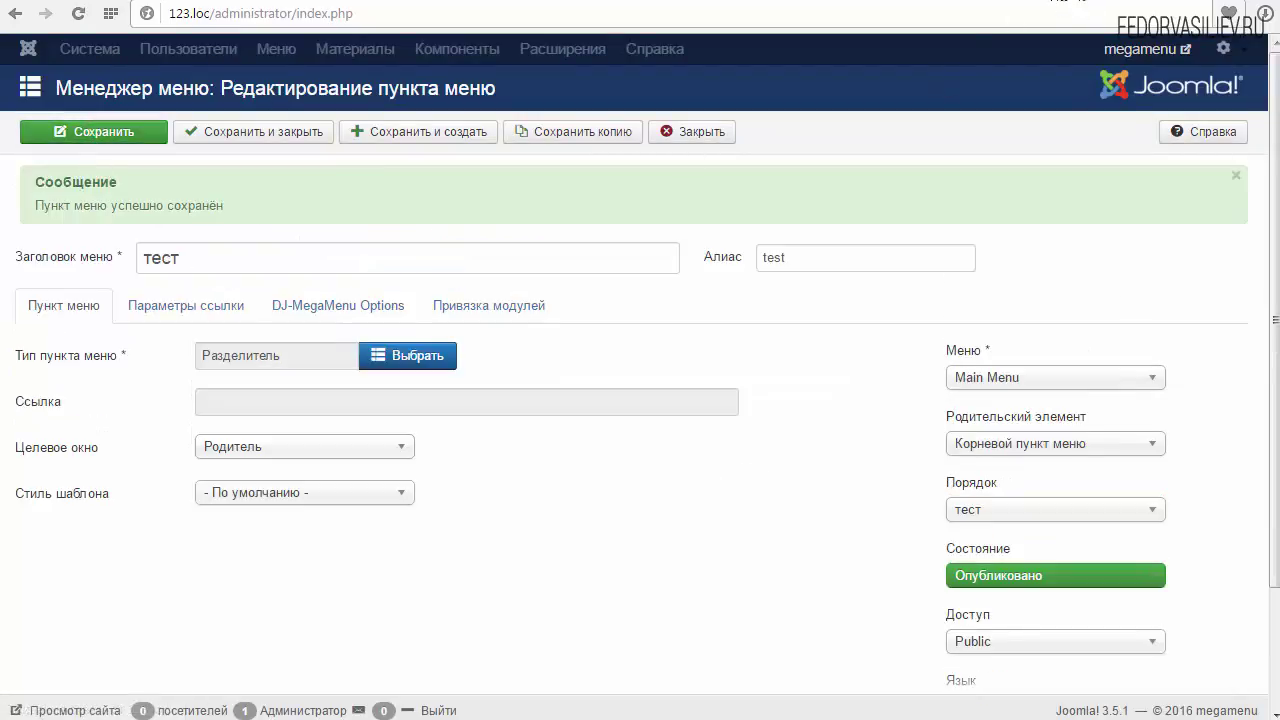
# Reload the 123.loc front page to check the "тест" item in the menu, and return to its editing page
pyautogui.hotkey('ctrl', 'Tab')
pyautogui.click(78, 13)
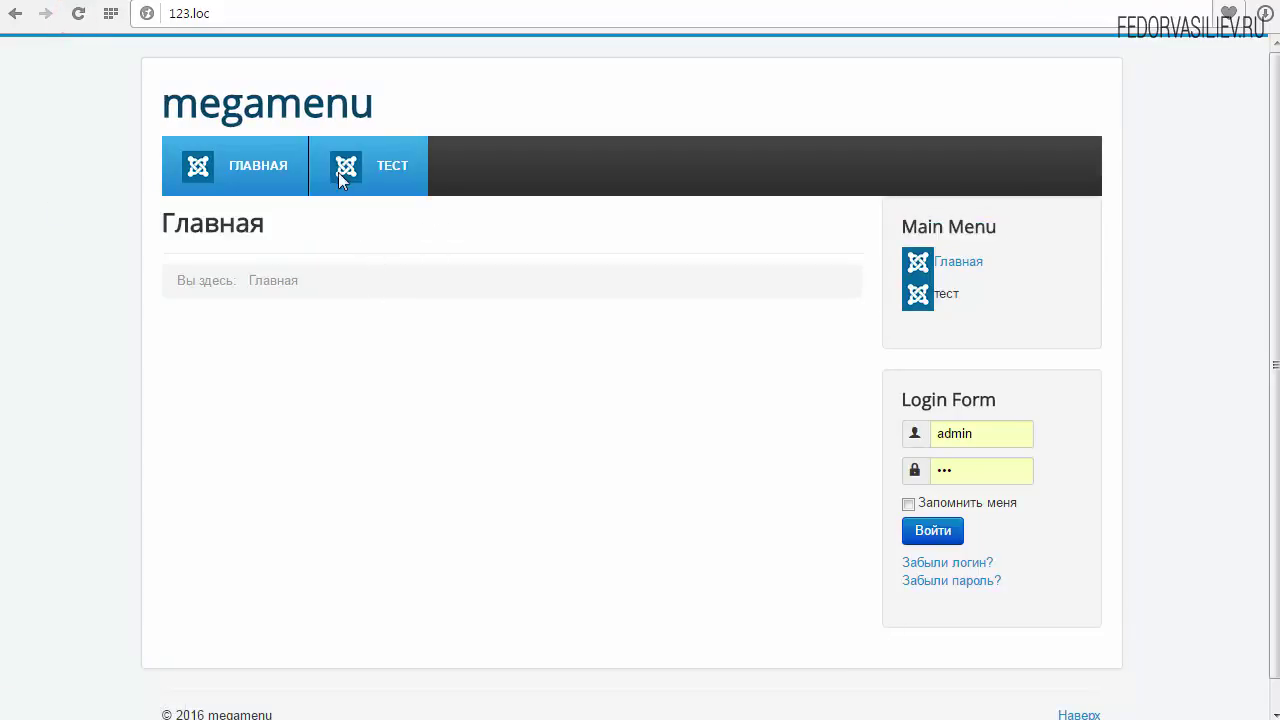
pyautogui.hotkey('ctrl', 'Tab')
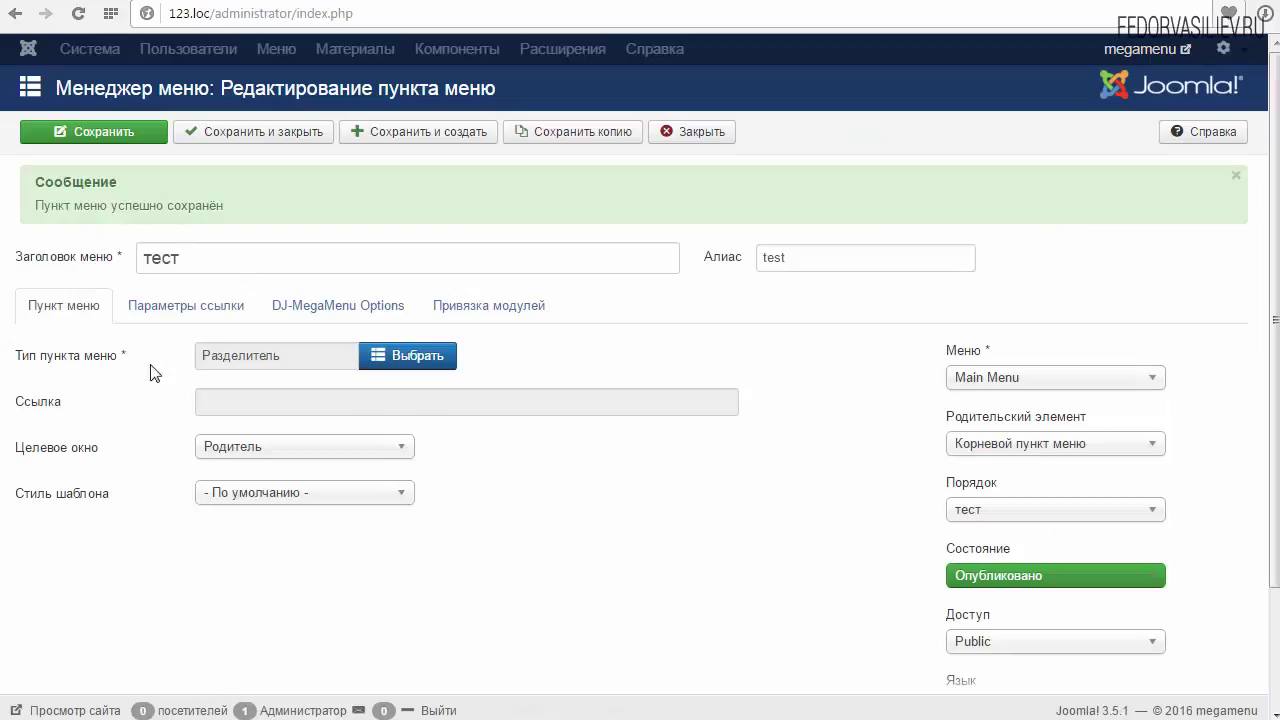
# Open the DJ-MegaMenu Options of the "тест" item and examine the "Show menu item in" setting
pyautogui.click(321, 318)
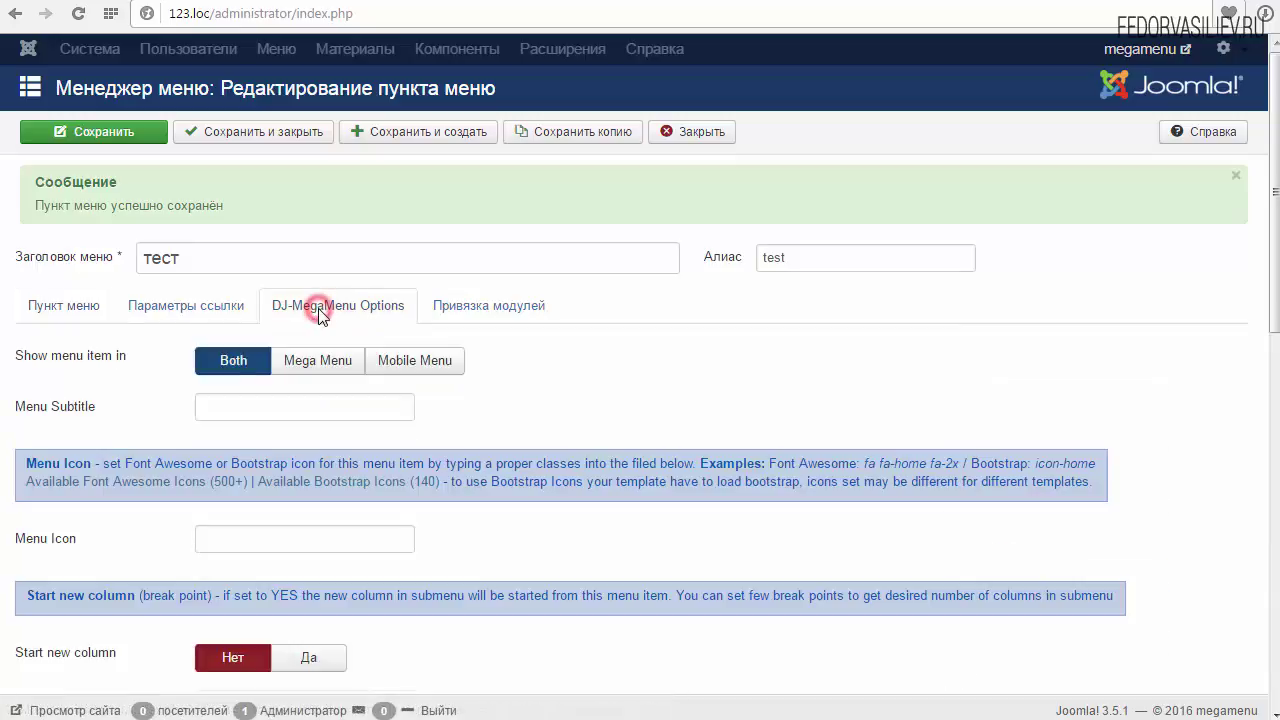
pyautogui.moveTo(38, 356); pyautogui.dragTo(126, 357)
pyautogui.click(116, 360)
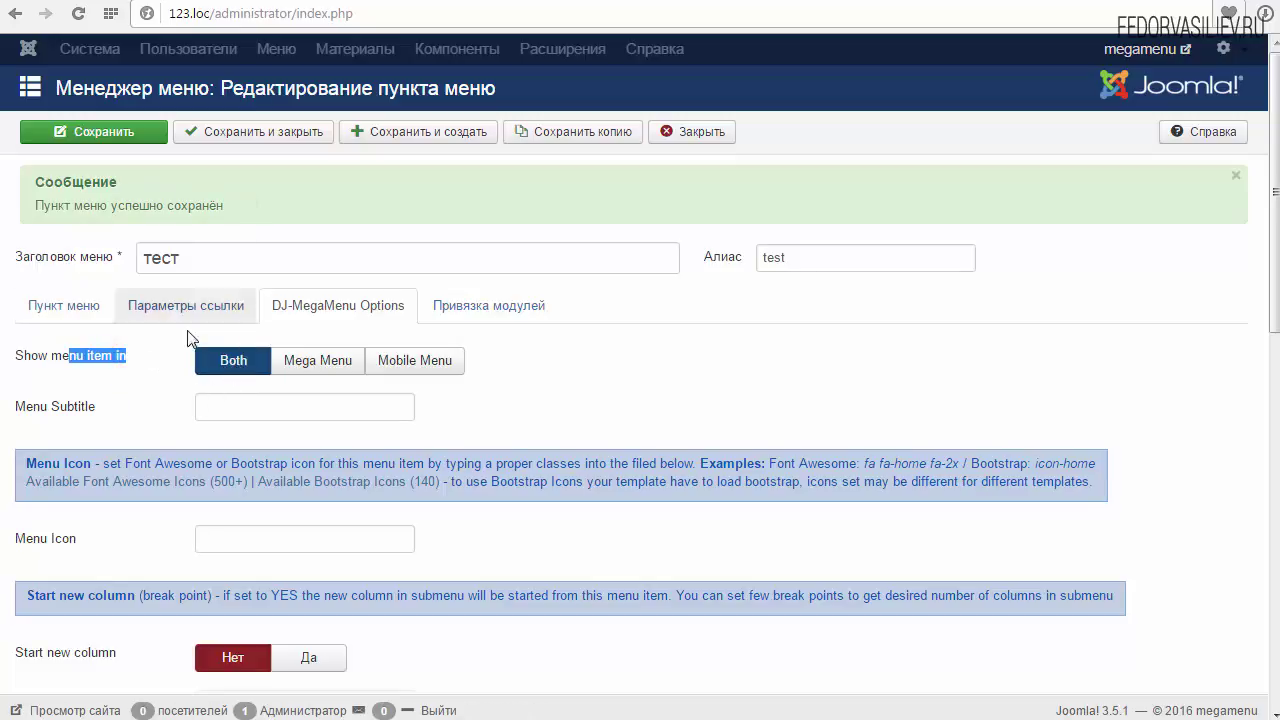
pyautogui.moveTo(189, 257); pyautogui.dragTo(112, 259)
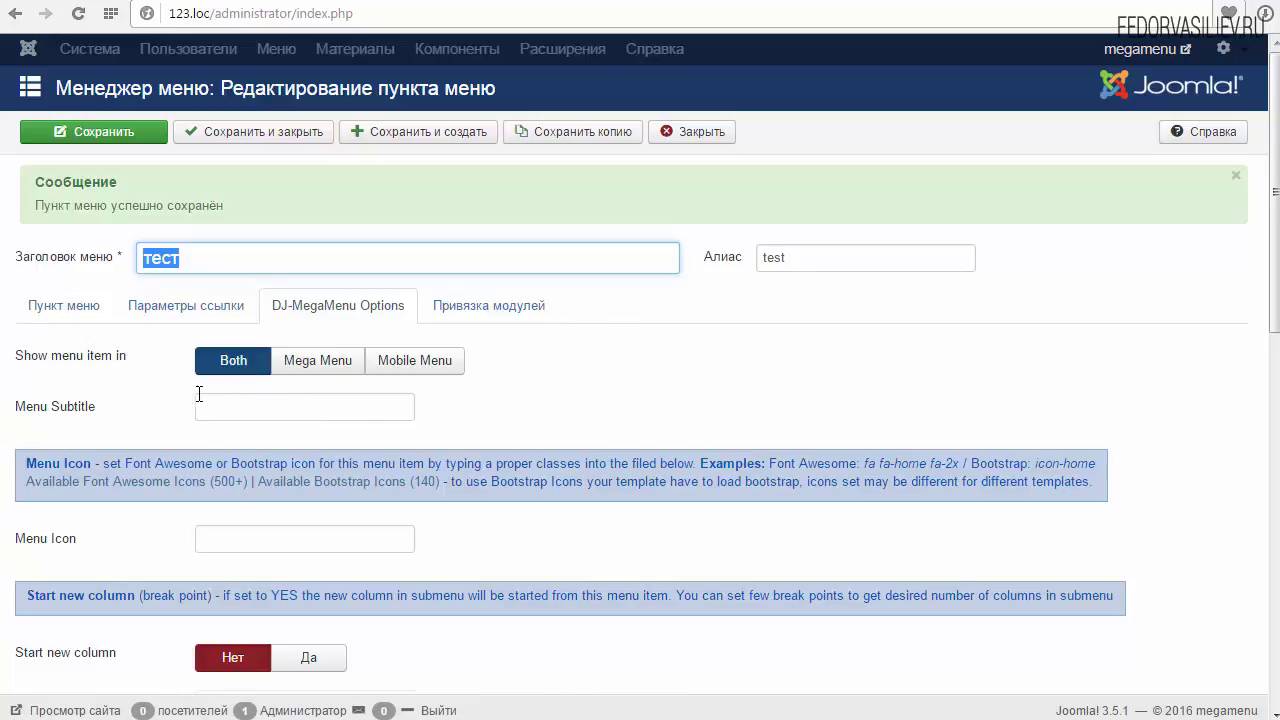
# Try "Mega Menu" and "Mobile Menu" for "Show menu item in", and return the setting to "Both"
pyautogui.click(307, 372)
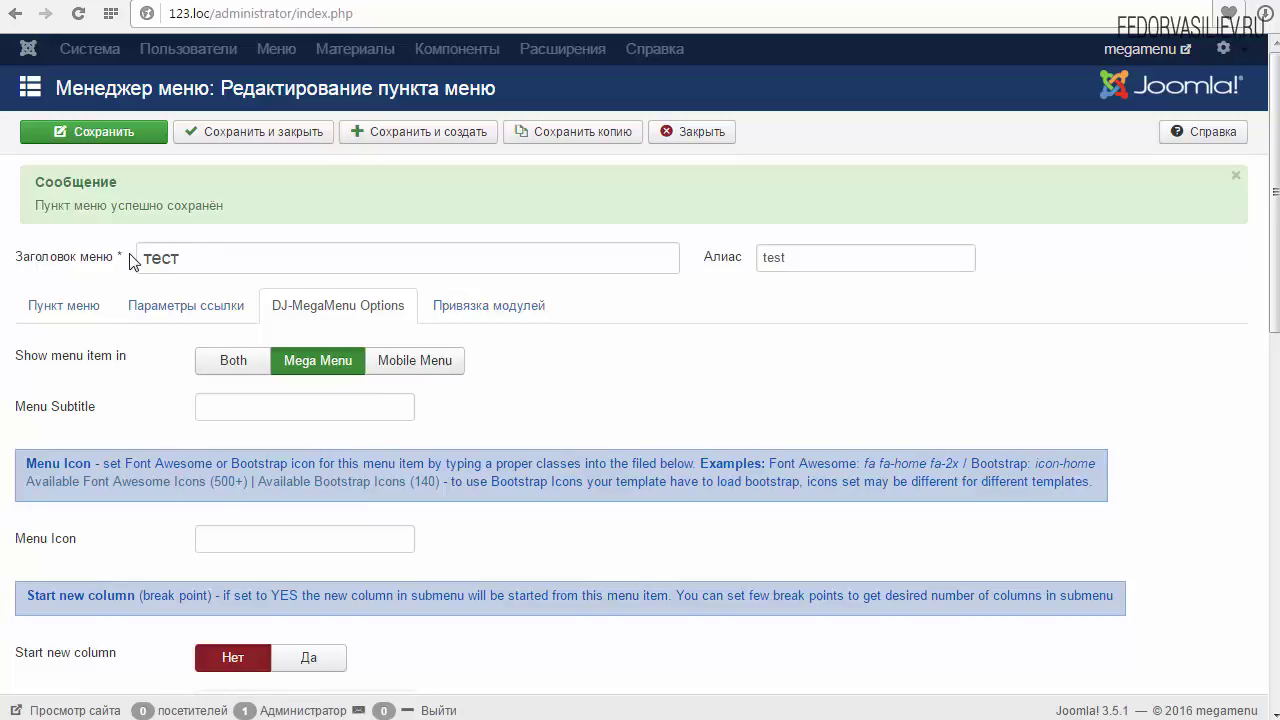
pyautogui.click(415, 363)
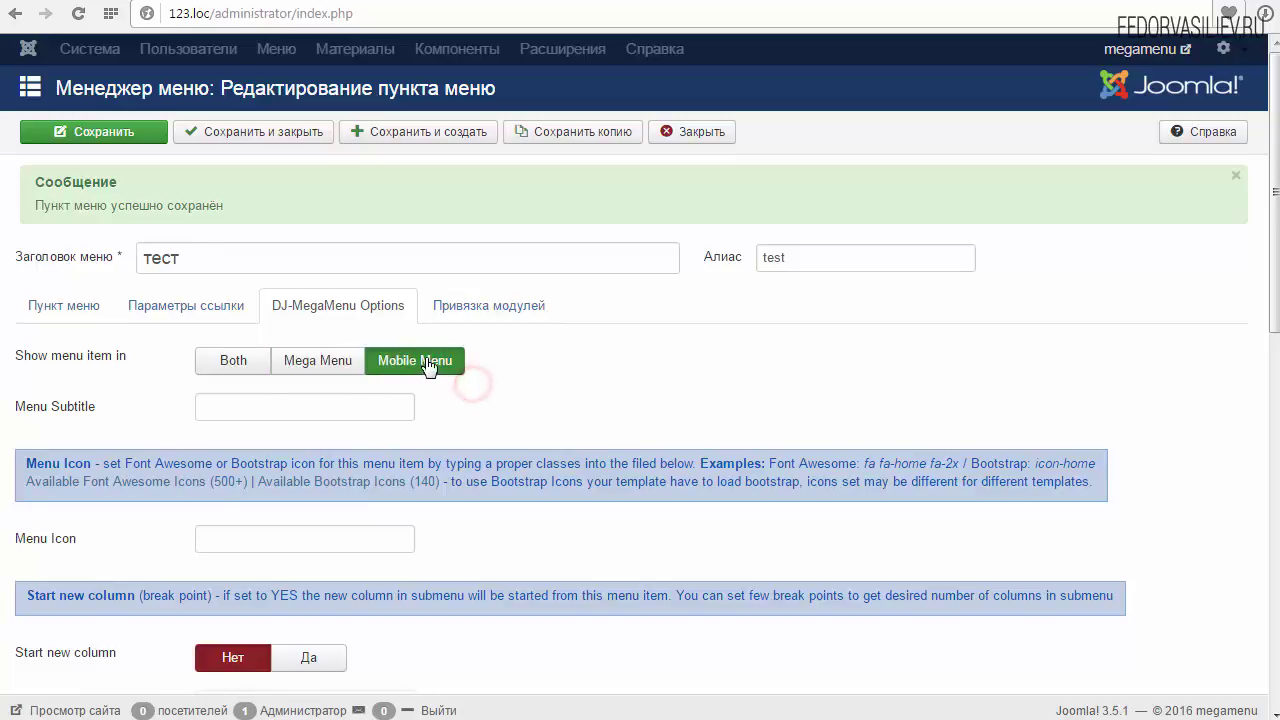
pyautogui.click(238, 370)
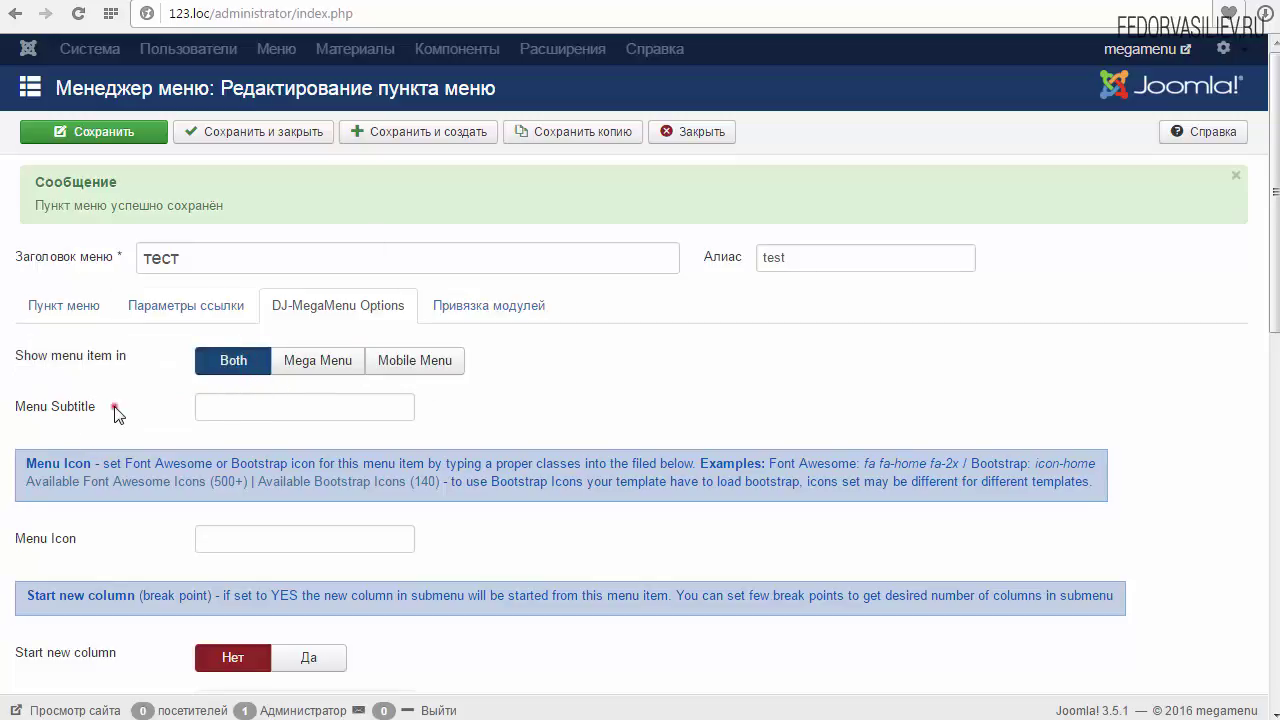
# Examine the "Menu Subtitle" option and compare it with the subtitles under the menu items on the test.loc site
pyautogui.moveTo(113, 406); pyautogui.dragTo(44, 413)
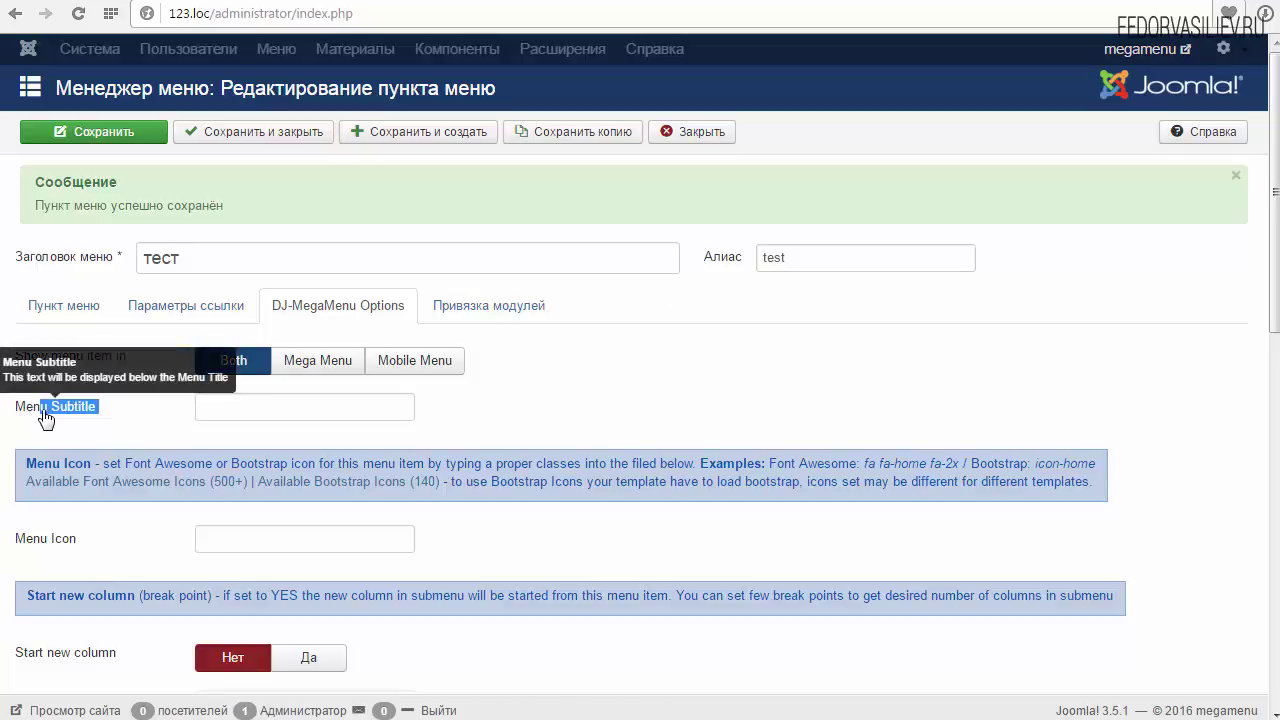
pyautogui.click(895, 1)
pyautogui.click(529, 220)
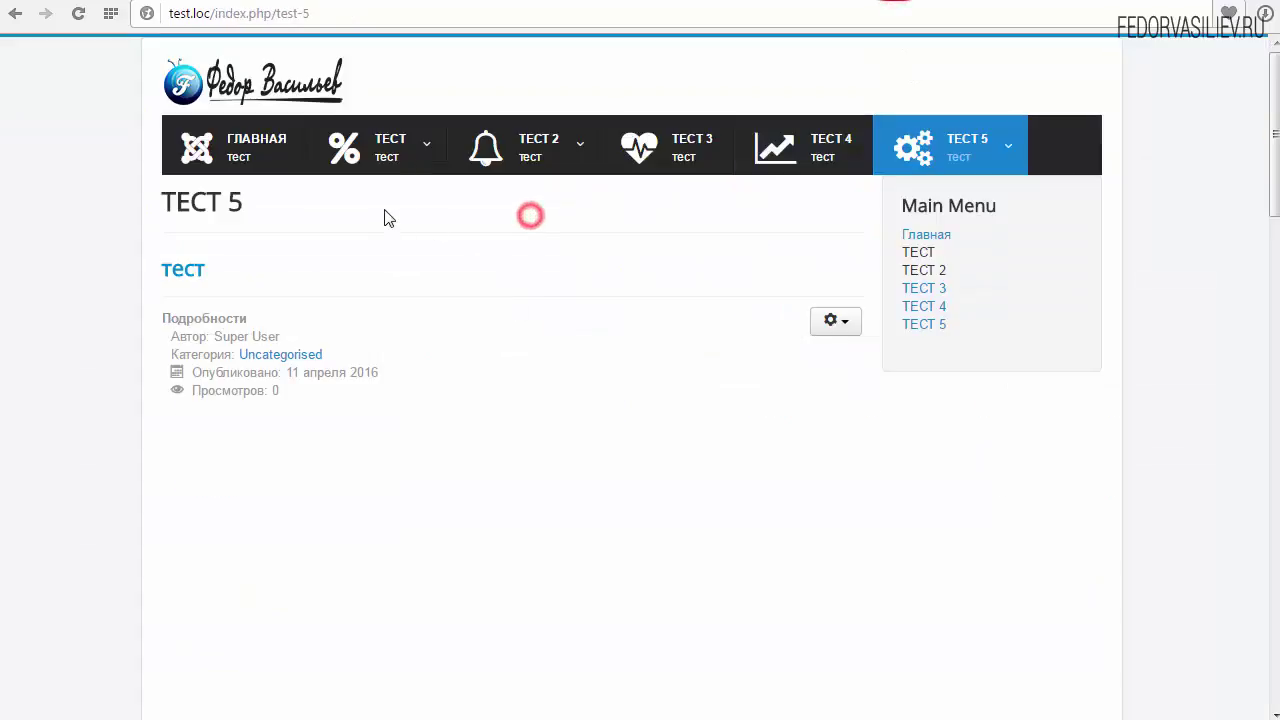
pyautogui.moveTo(394, 171)
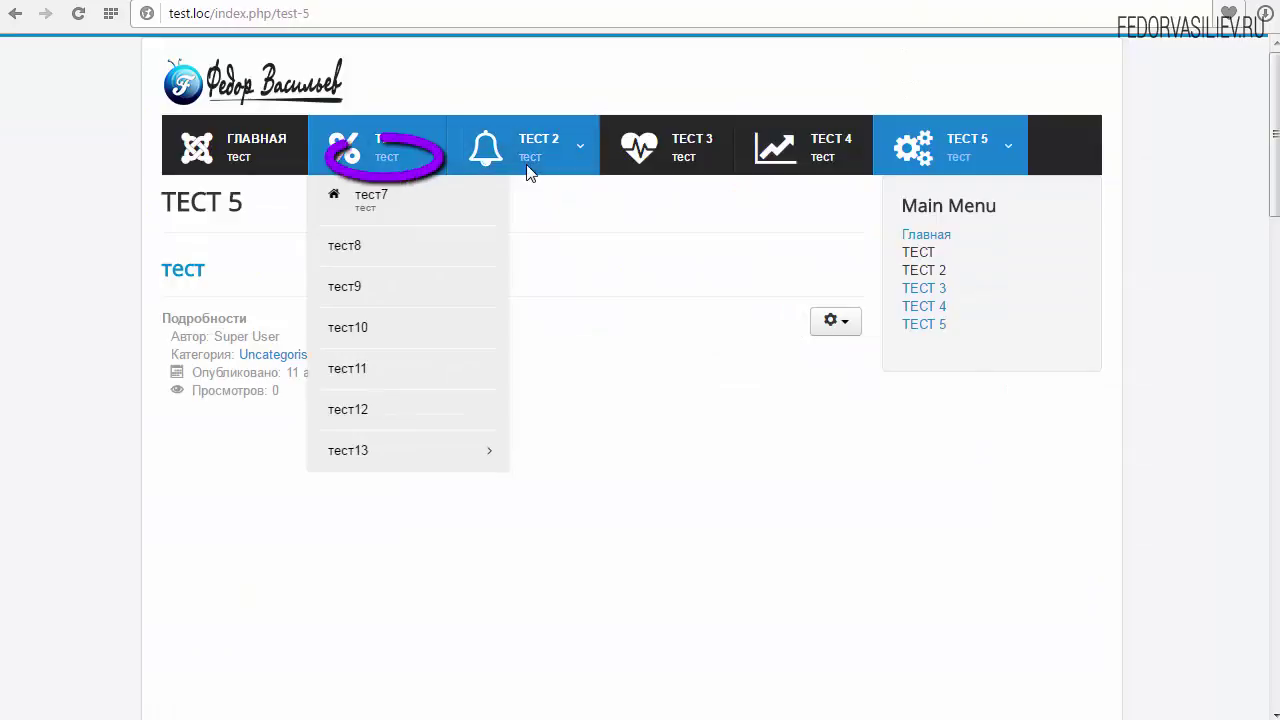
pyautogui.moveTo(526, 165)
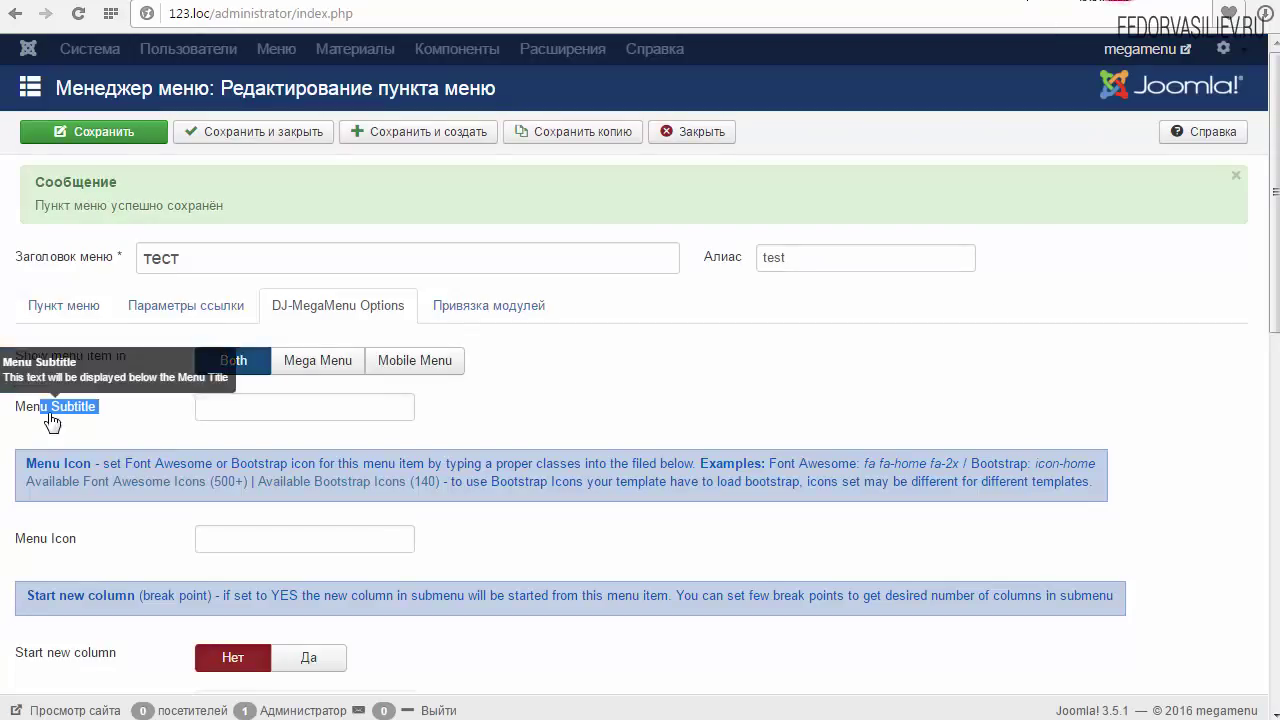
# Set the Menu Subtitle of the "тест" item to "123"
pyautogui.click(53, 410)
pyautogui.click(226, 408)
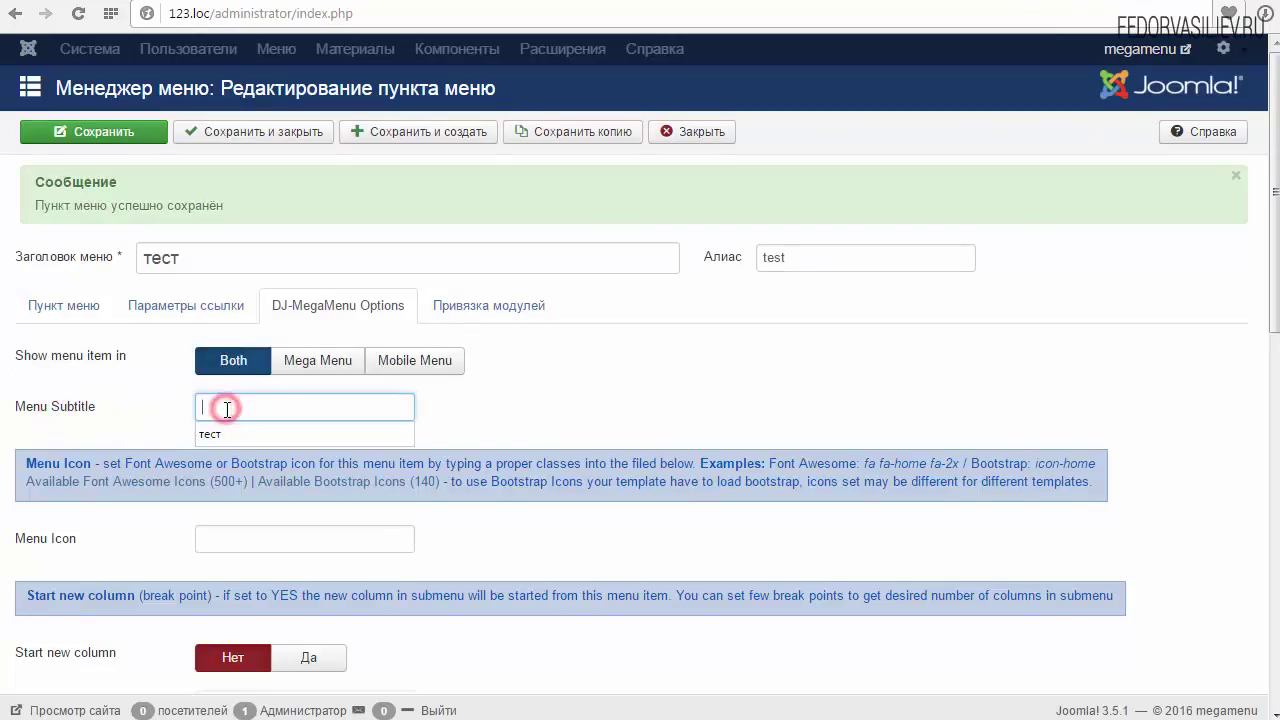
pyautogui.write('123')
pyautogui.click(511, 417)
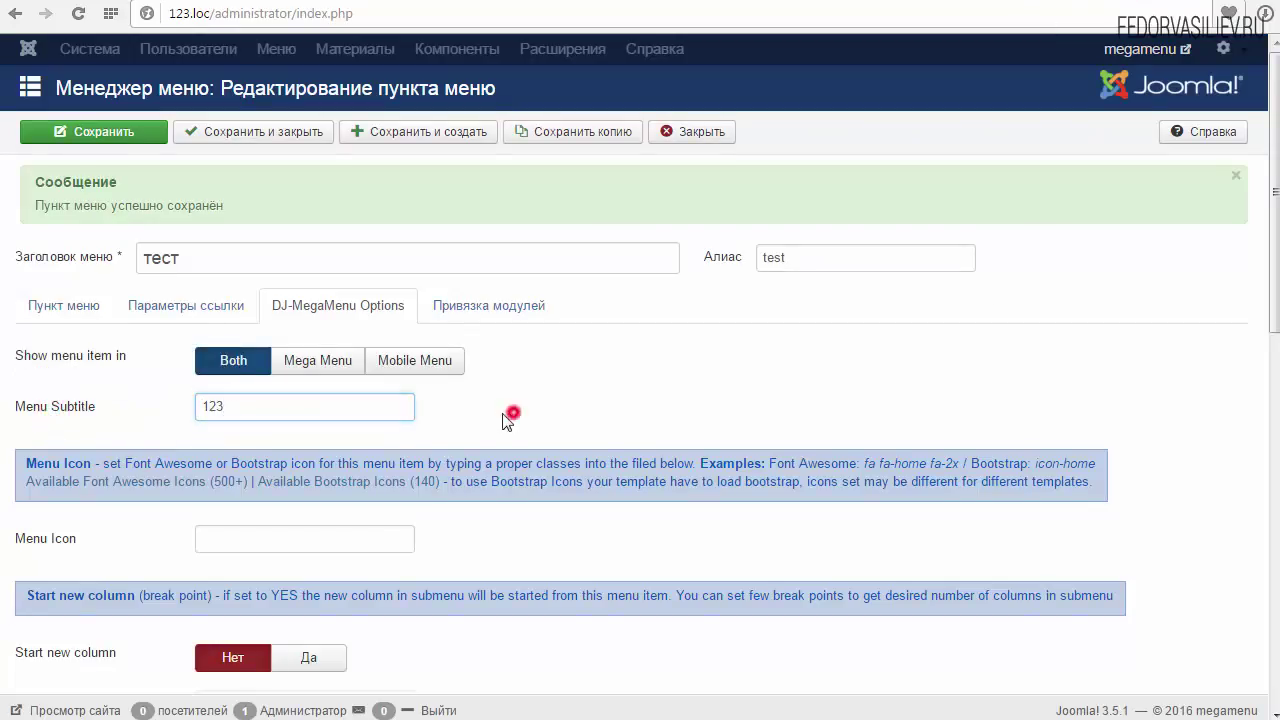
pyautogui.doubleClick(240, 407)
pyautogui.click(240, 405)
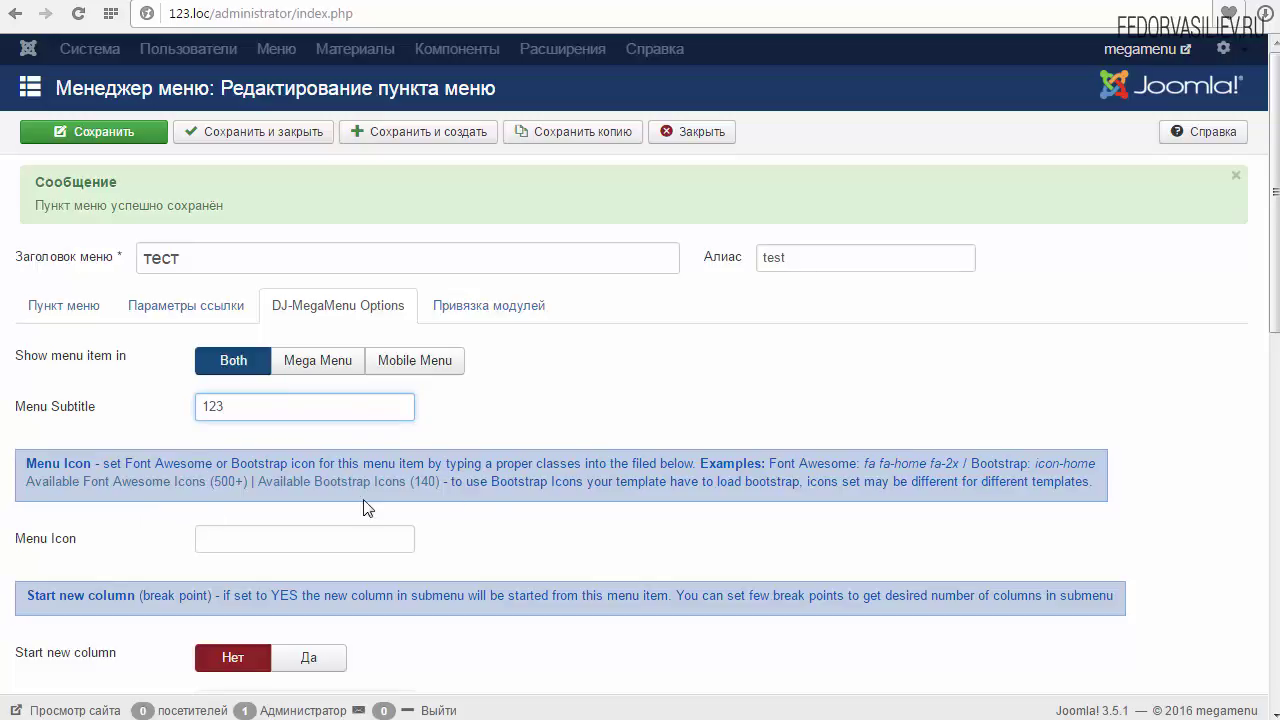
# Read the Menu Icon note and browse the linked list of available Font Awesome icons to Web Application Icons
pyautogui.moveTo(66, 463); pyautogui.dragTo(670, 484)
pyautogui.click(692, 521)
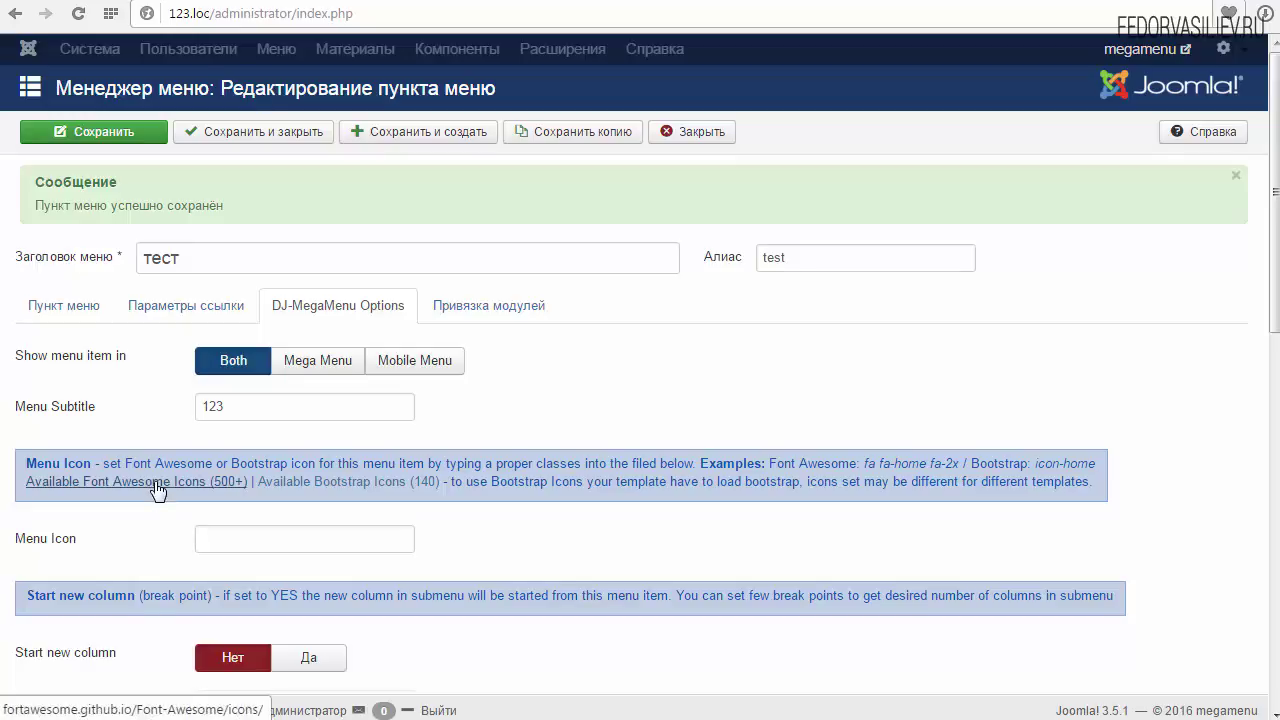
pyautogui.scroll(-1, 157, 490)
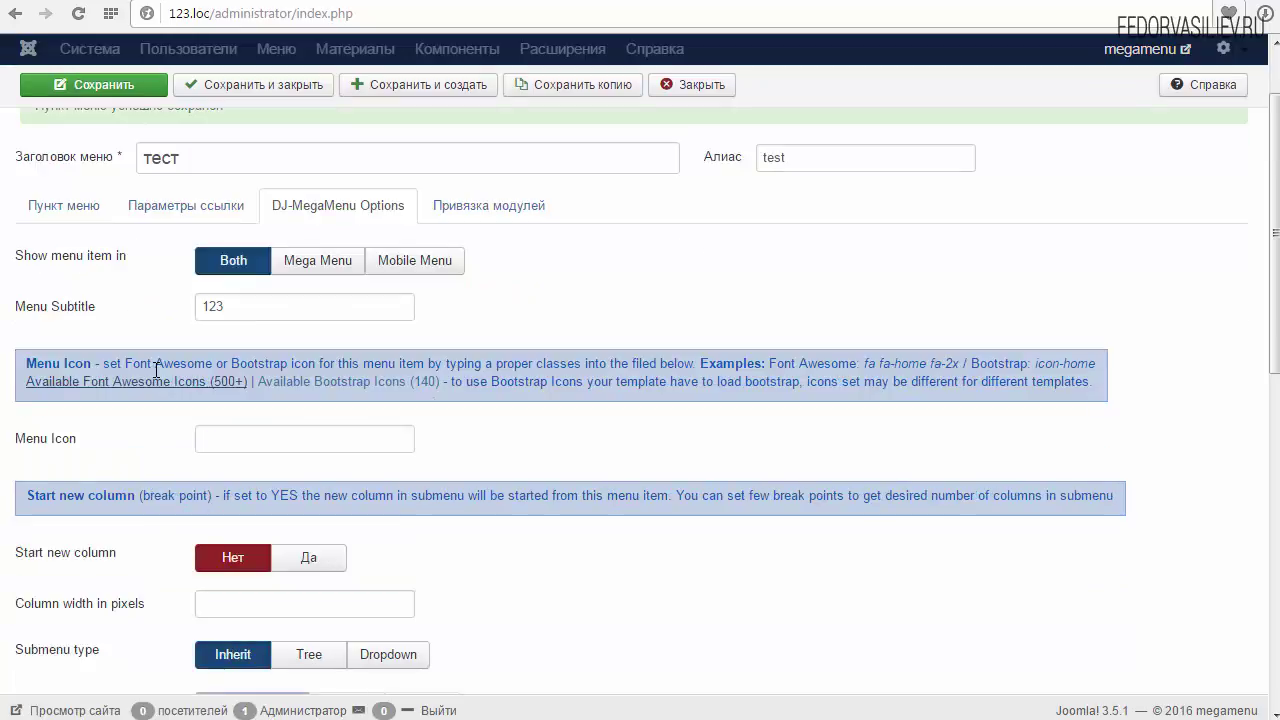
pyautogui.click(226, 395)
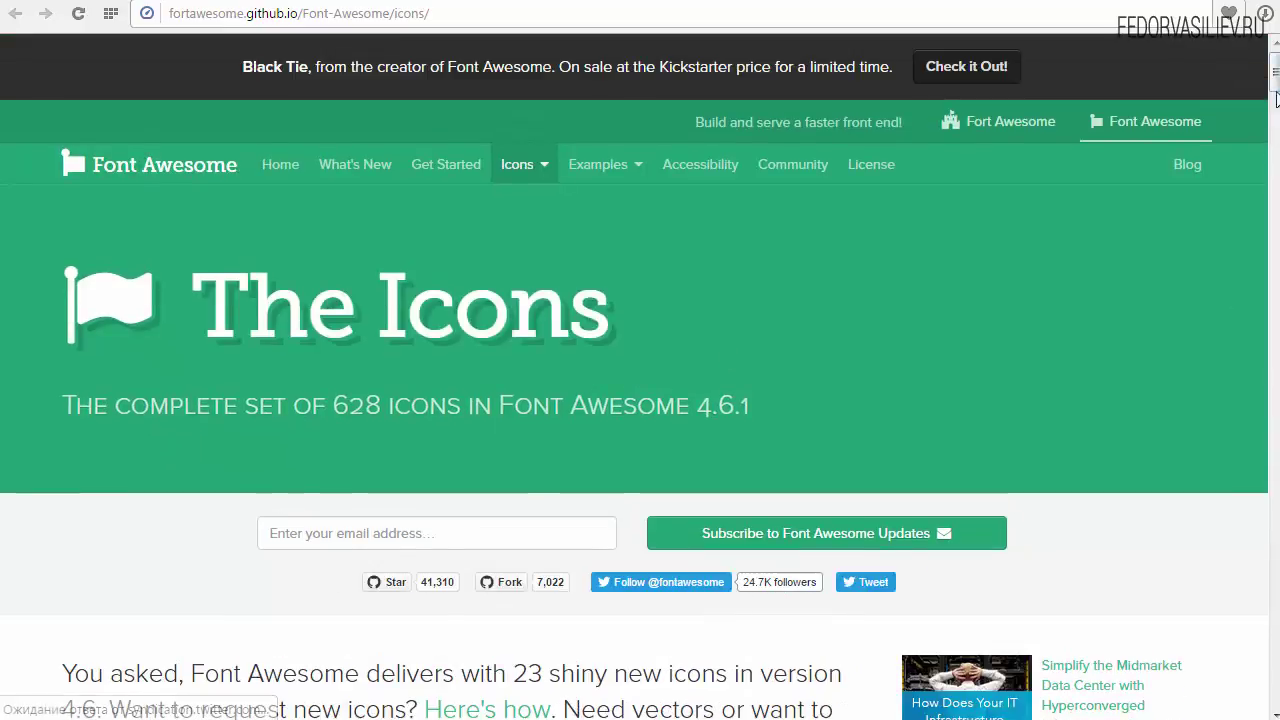
pyautogui.moveTo(1273, 82); pyautogui.dragTo(1276, 160)
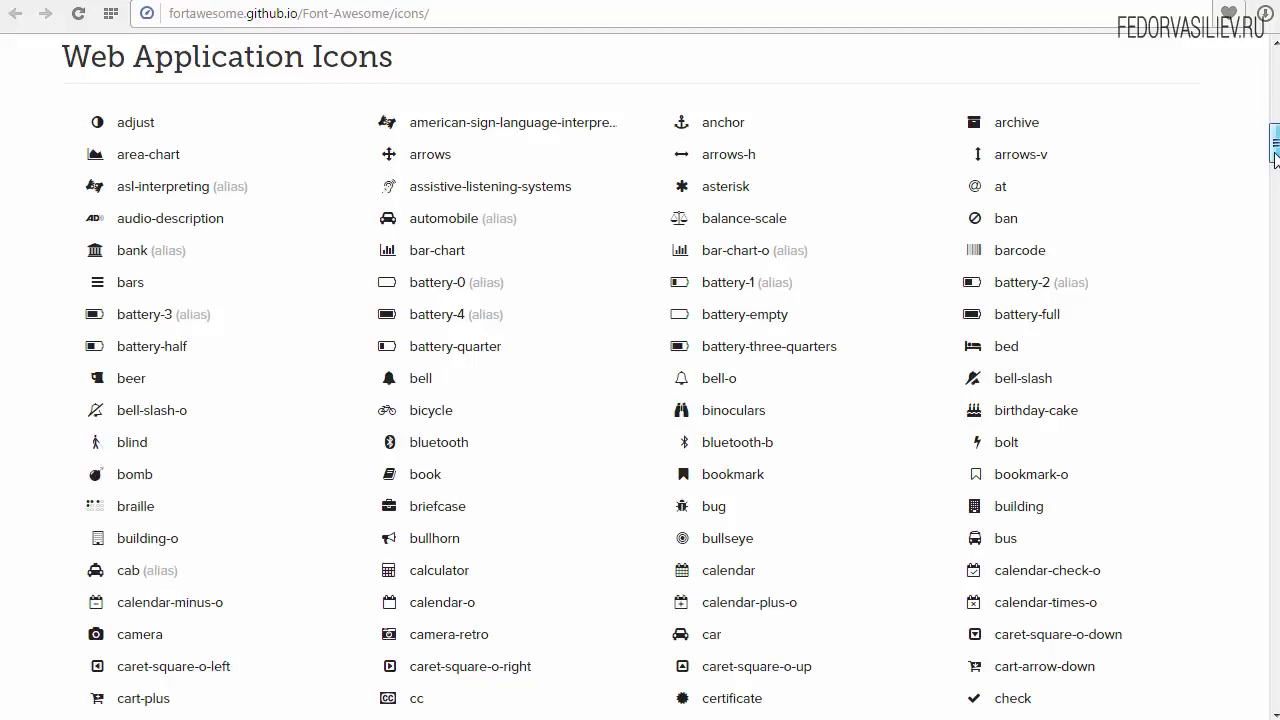
# Open the "arrows" icon page and copy the class "fa fa-arrows" from its code sample
pyautogui.click(440, 160)
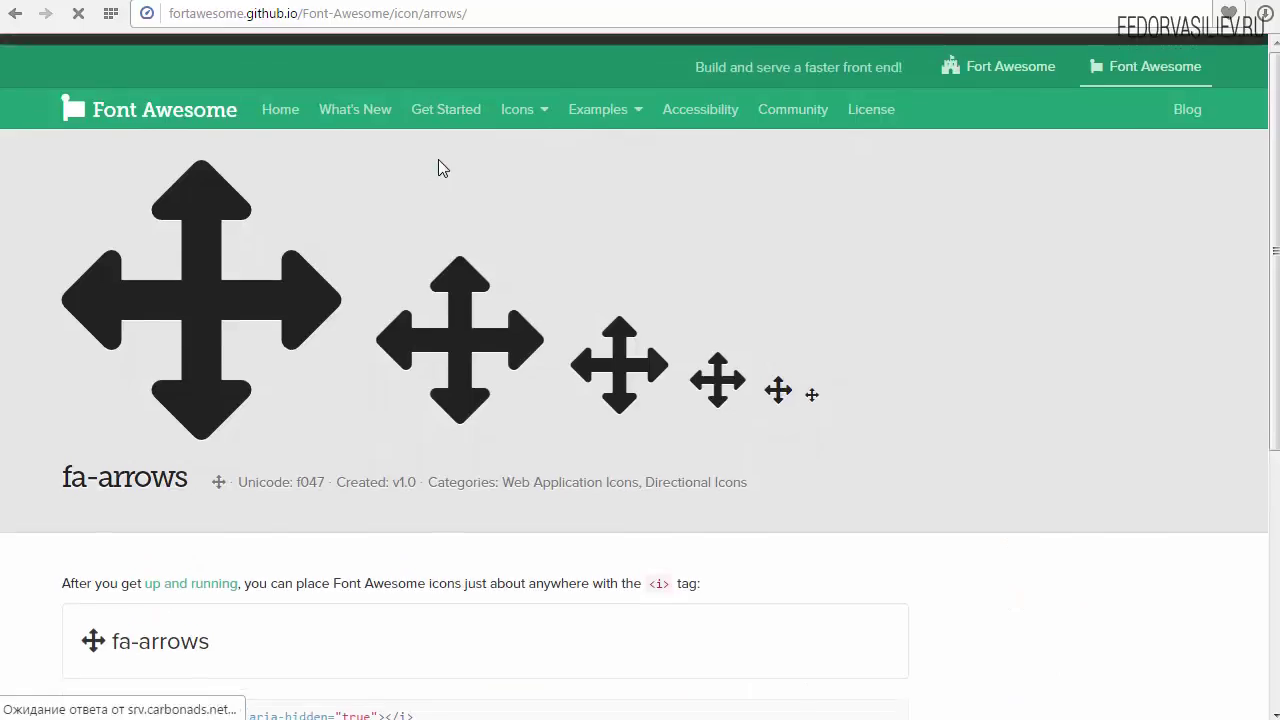
pyautogui.scroll(-2, 460, 295)
pyautogui.scroll(1, 194, 240)
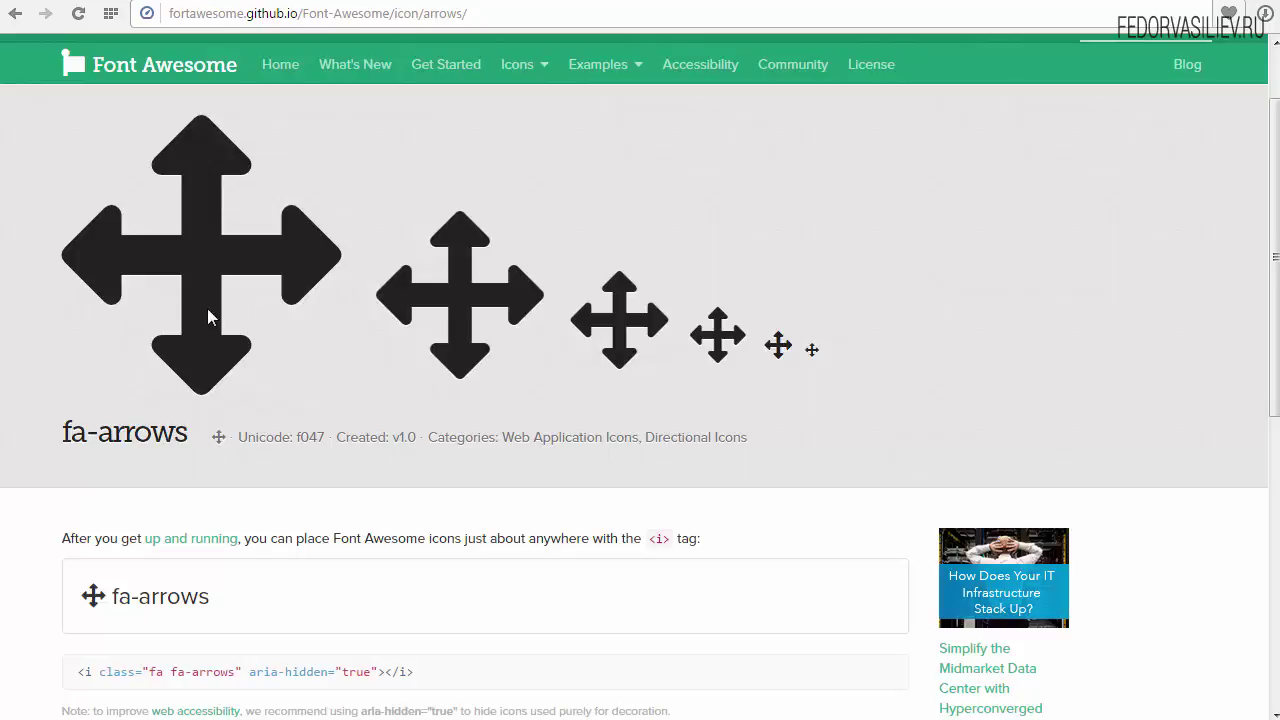
pyautogui.scroll(-3, 207, 280)
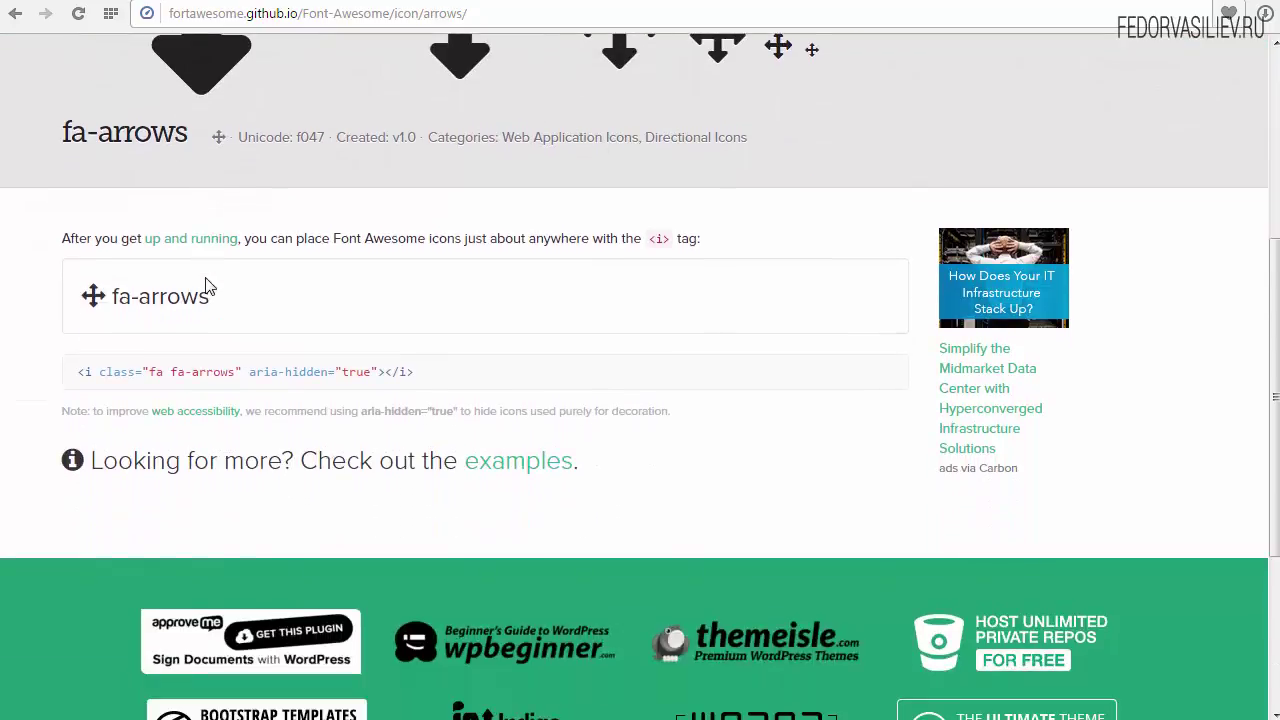
pyautogui.moveTo(77, 371); pyautogui.dragTo(443, 380)
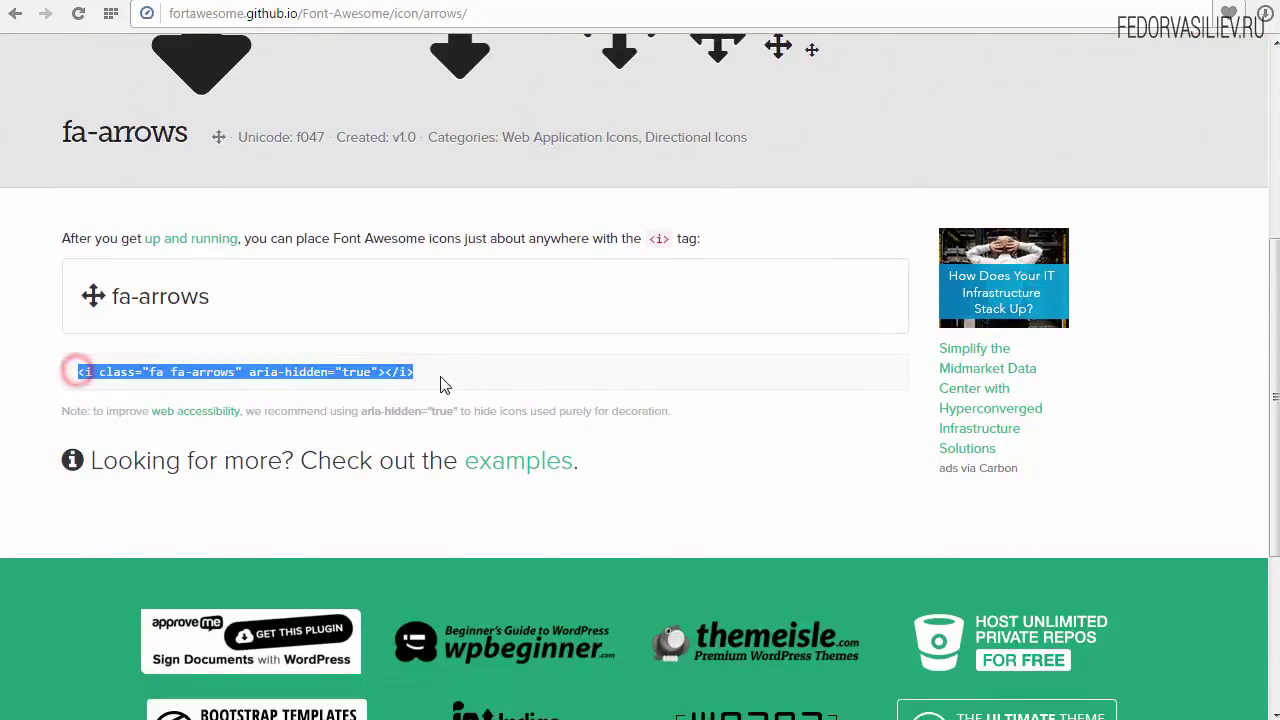
pyautogui.click(215, 371)
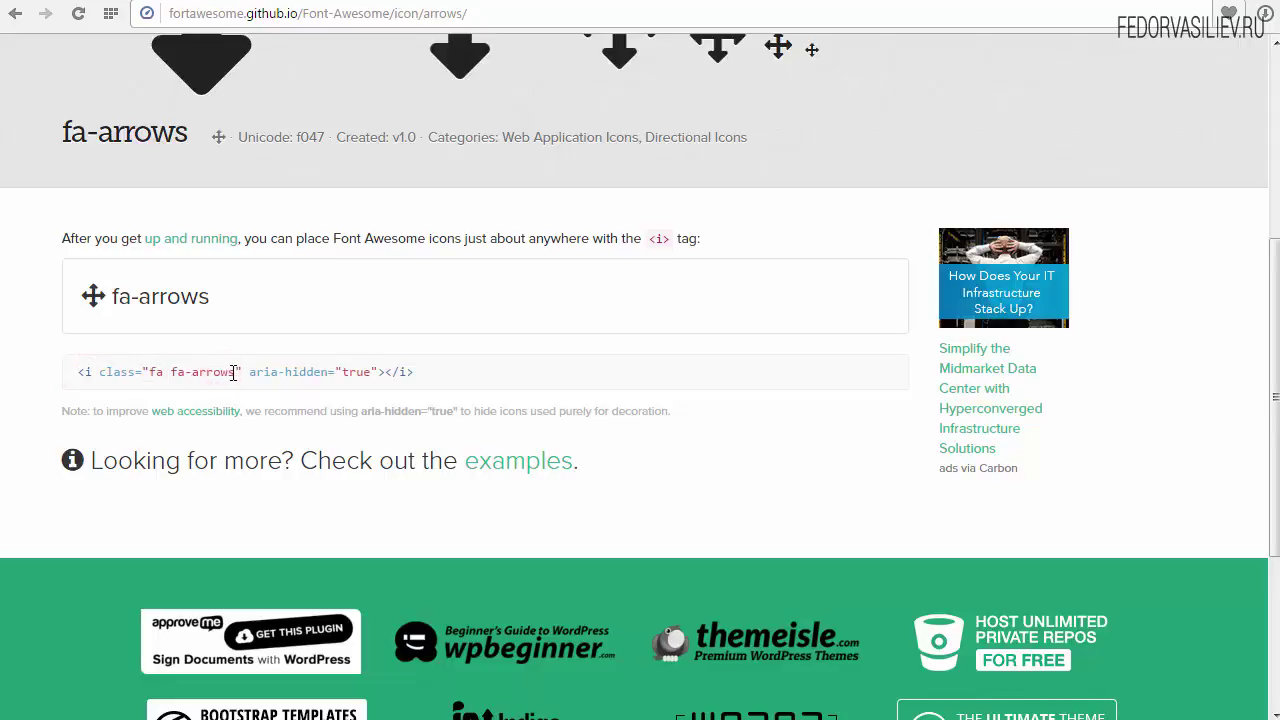
pyautogui.moveTo(235, 372); pyautogui.dragTo(148, 372)
pyautogui.rightClick(191, 371)
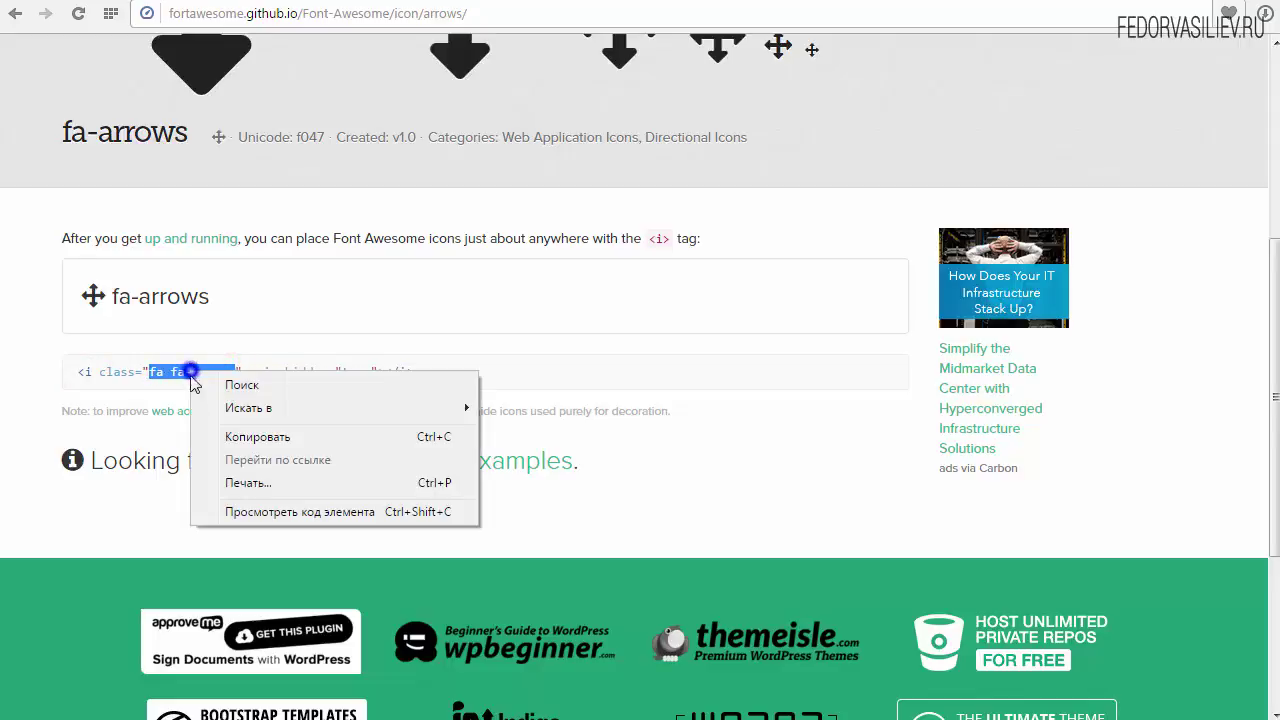
pyautogui.click(258, 434)
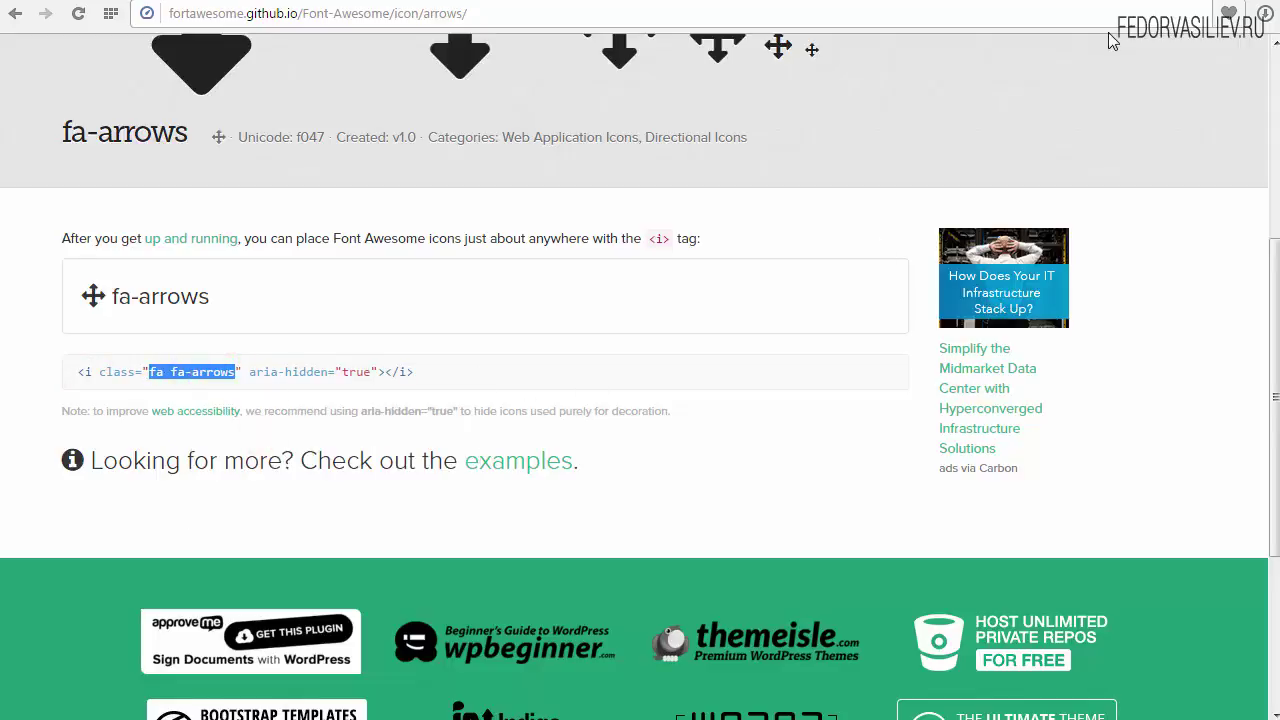
# Save the "тест" item with "fa fa-arrows" as its Menu Icon, and reload the 123.loc front page to check it
pyautogui.click(1052, 2)
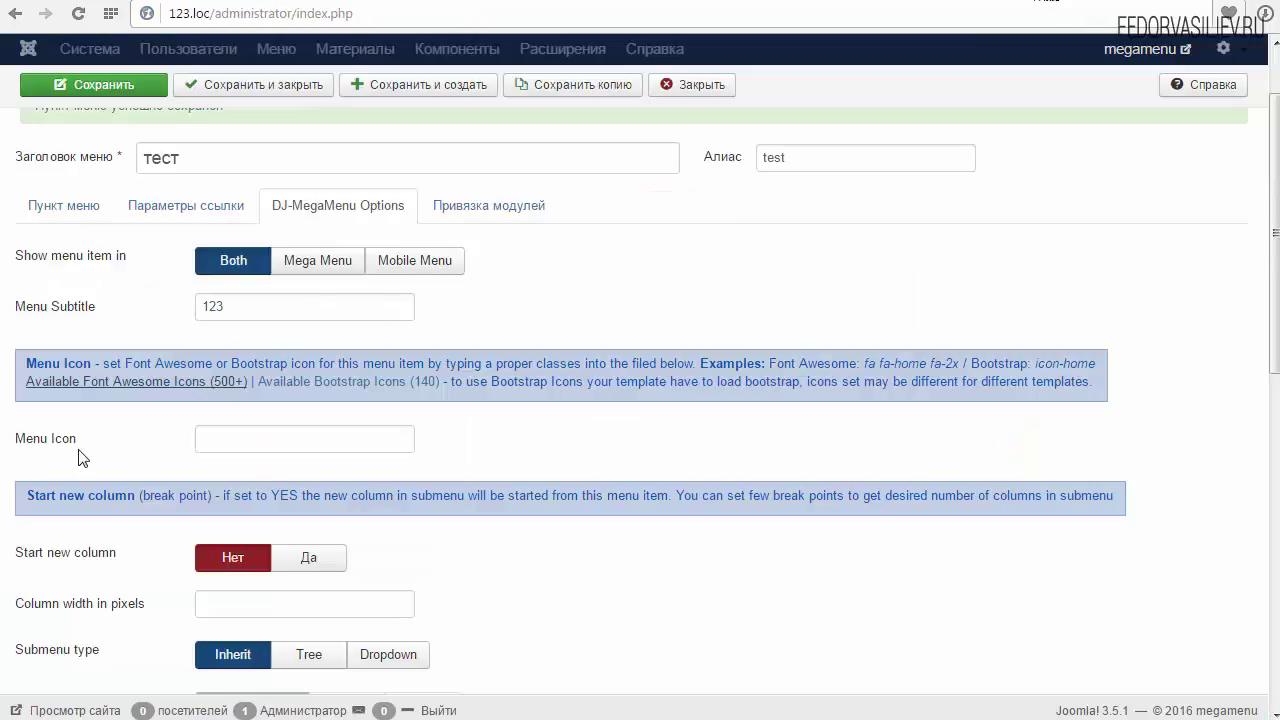
pyautogui.click(211, 437)
pyautogui.rightClick(217, 437)
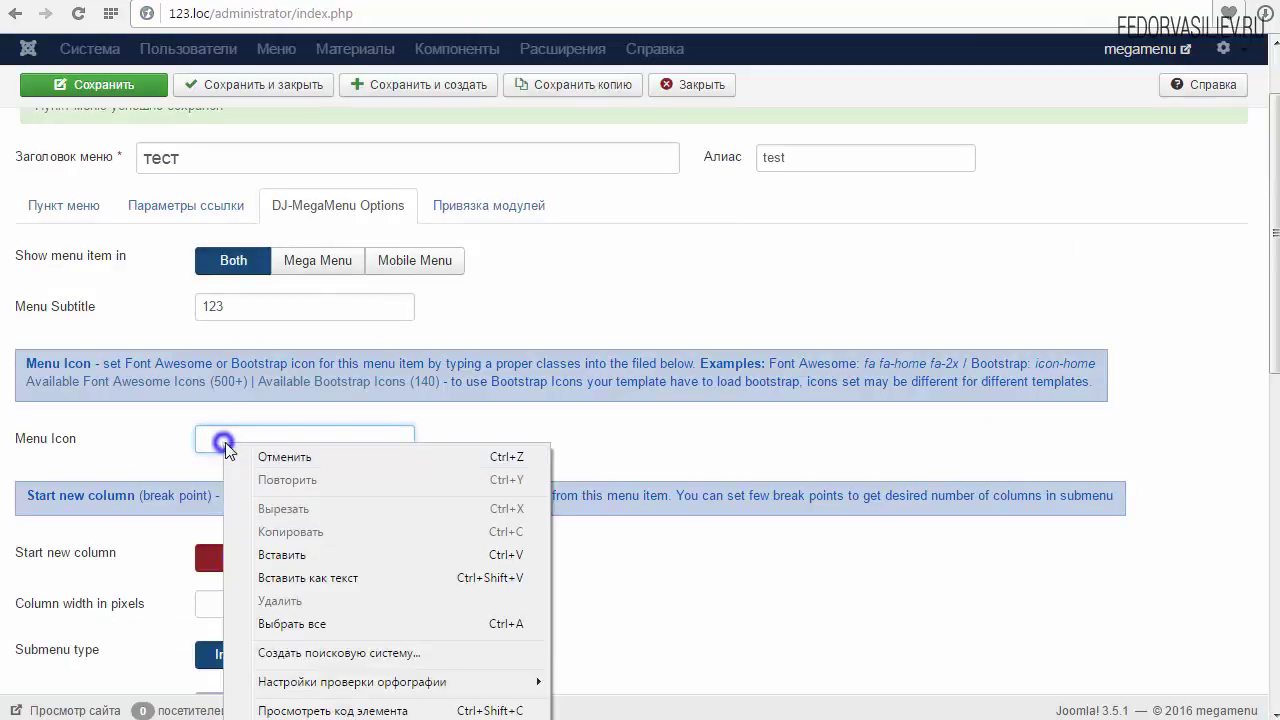
pyautogui.click(308, 557)
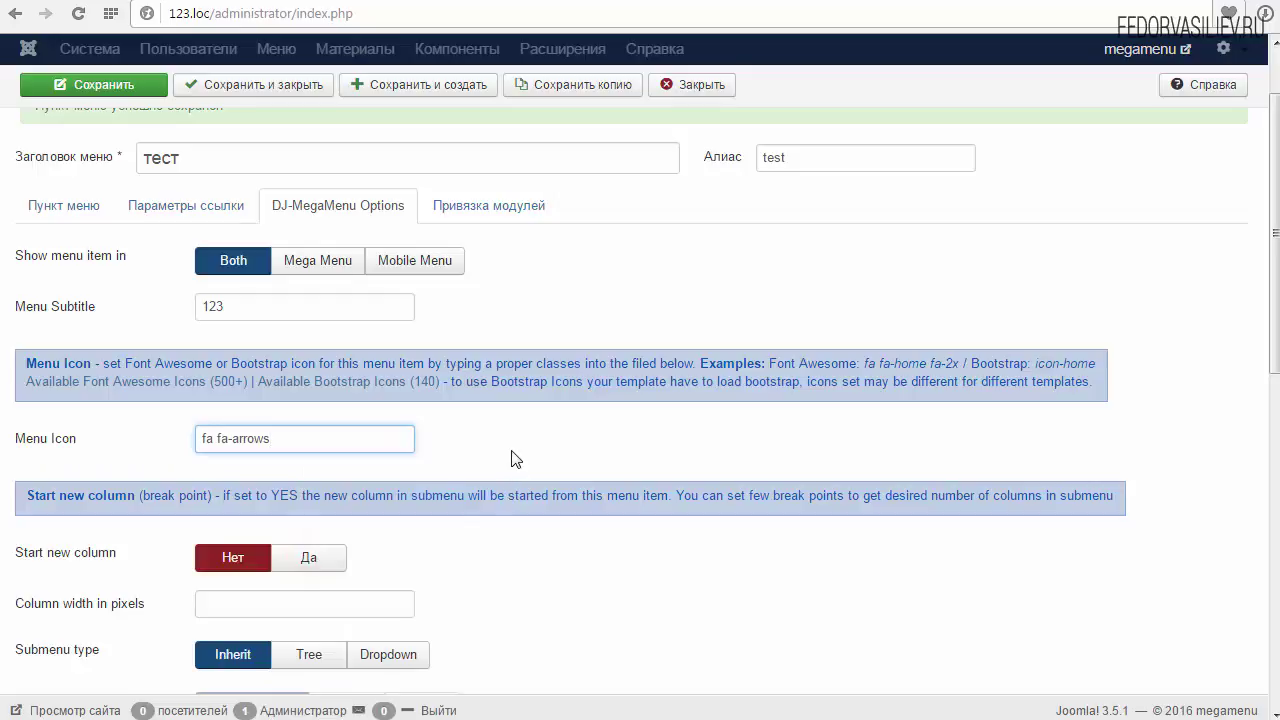
pyautogui.click(100, 84)
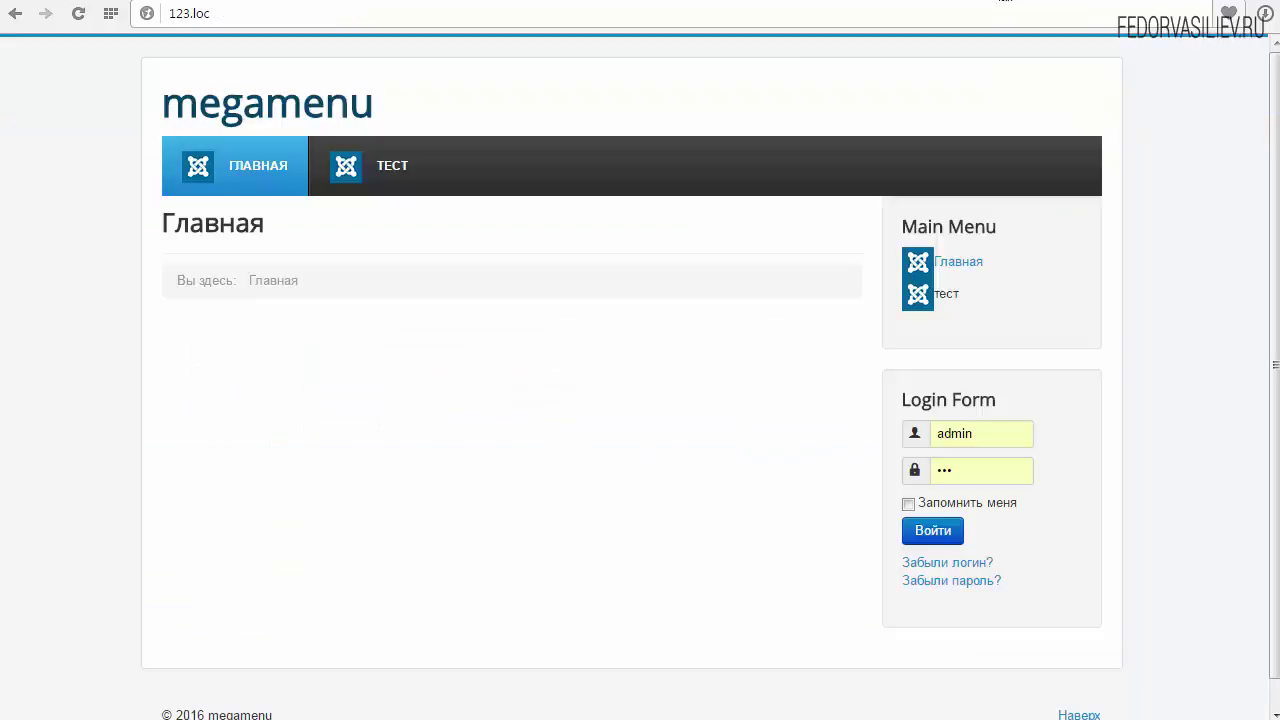
pyautogui.click(77, 15)
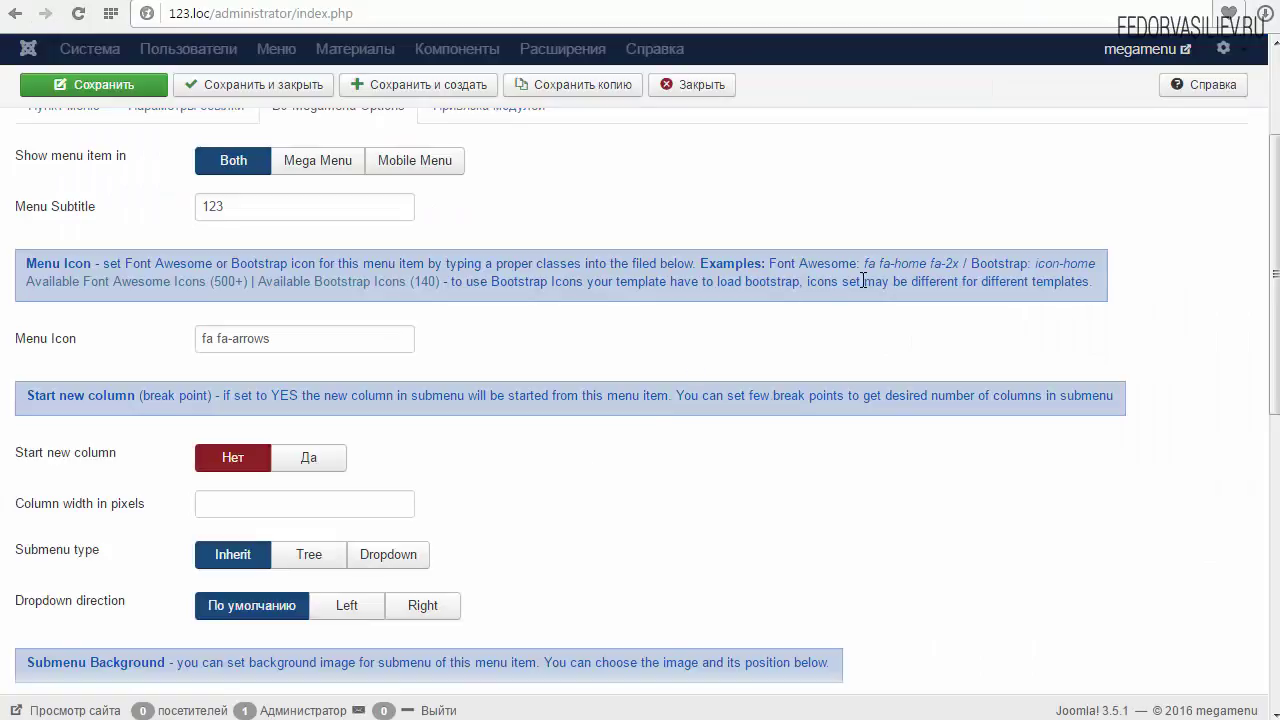
# Examine the Font Awesome example in the Menu Icon note and copy its size class "fa-2x"
pyautogui.moveTo(871, 265); pyautogui.dragTo(957, 264)
pyautogui.click(940, 263)
pyautogui.moveTo(863, 262); pyautogui.dragTo(928, 262)
pyautogui.click(933, 264)
pyautogui.moveTo(929, 263); pyautogui.dragTo(955, 263)
pyautogui.rightClick(942, 268)
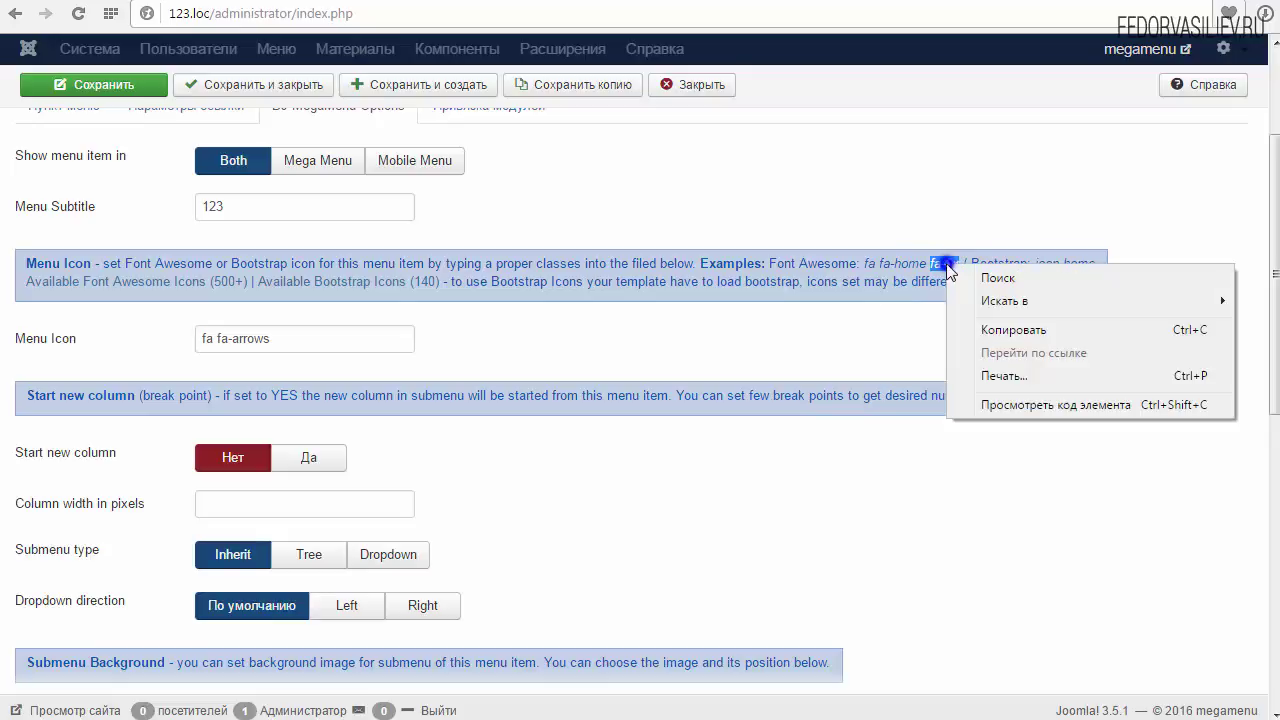
pyautogui.click(1007, 329)
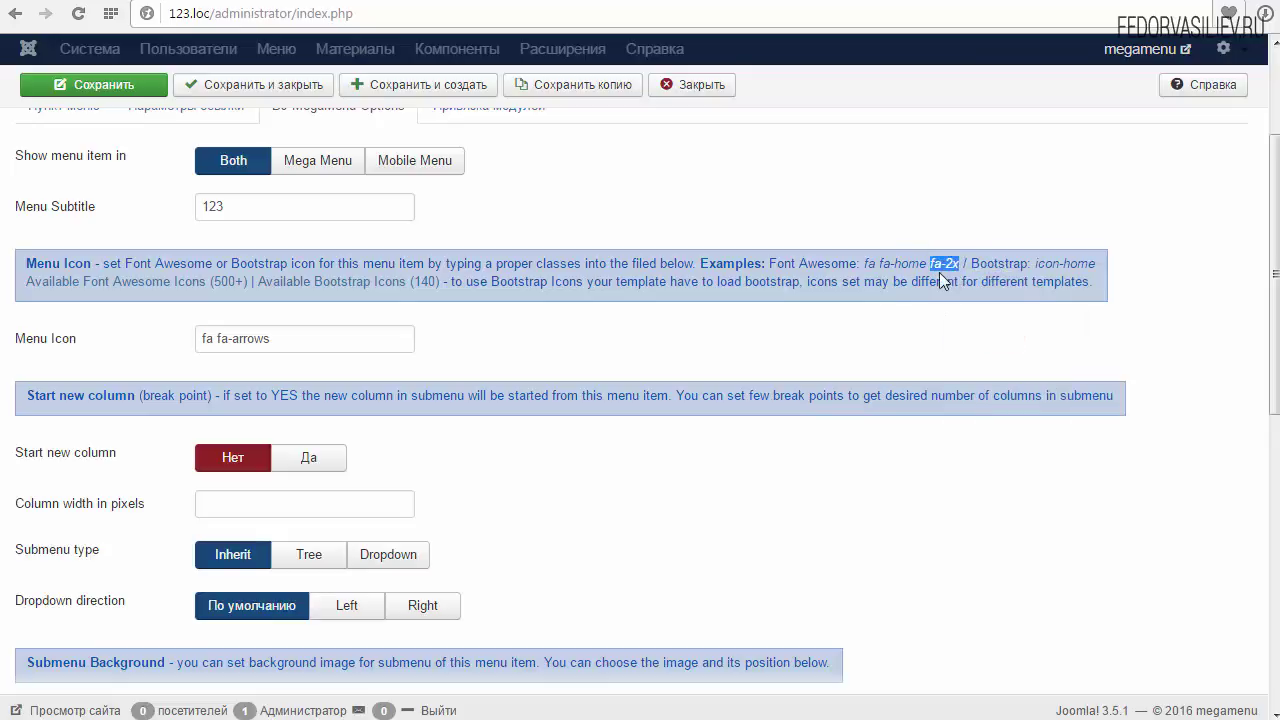
# Append the copied size class to the Menu Icon and change it so the value reads "fa fa-arrows fa-3x"
pyautogui.click(329, 341)
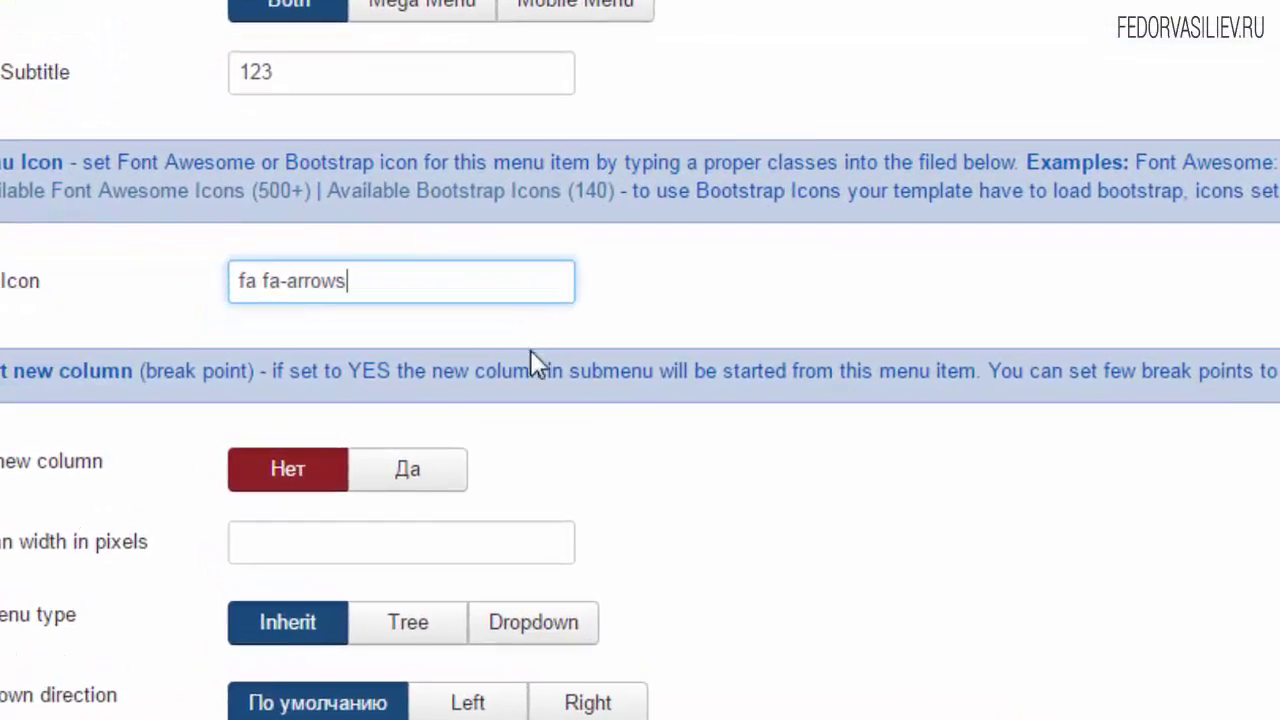
pyautogui.rightClick(437, 284)
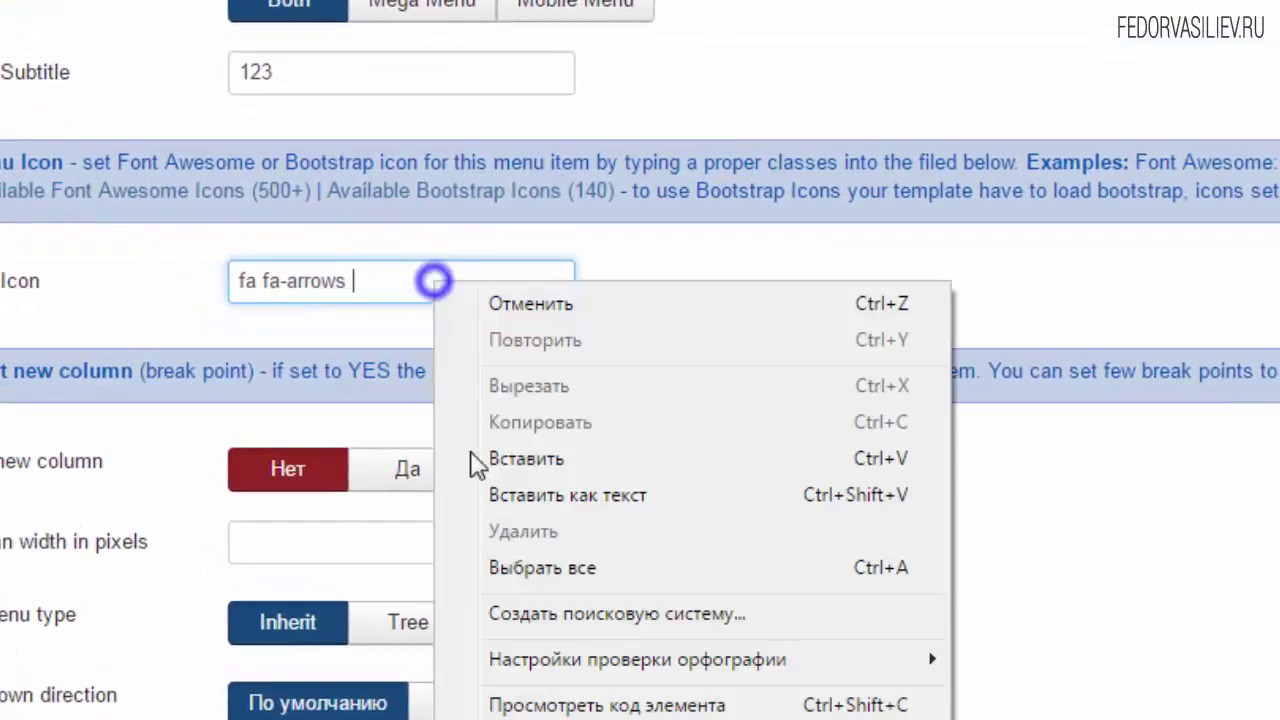
pyautogui.click(500, 457)
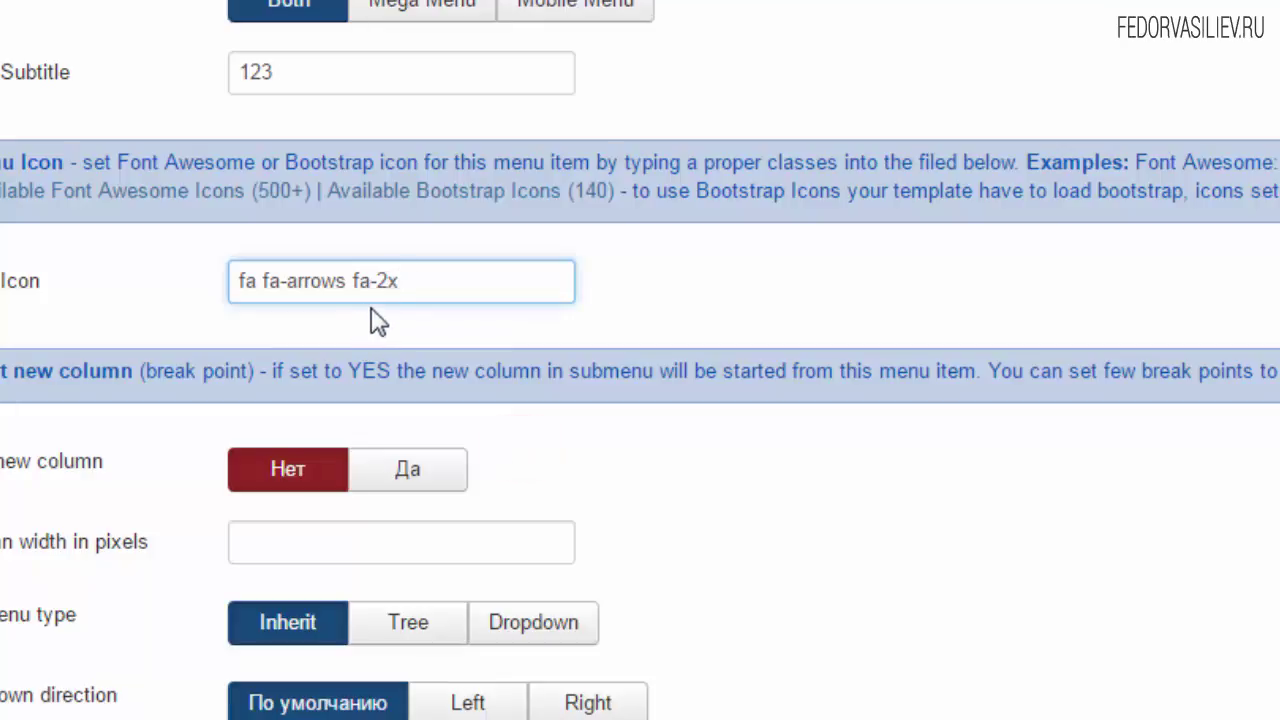
pyautogui.moveTo(388, 281); pyautogui.dragTo(380, 281)
# Examine the icon class and the size class within the Menu Icon value
pyautogui.moveTo(347, 281); pyautogui.dragTo(199, 282)
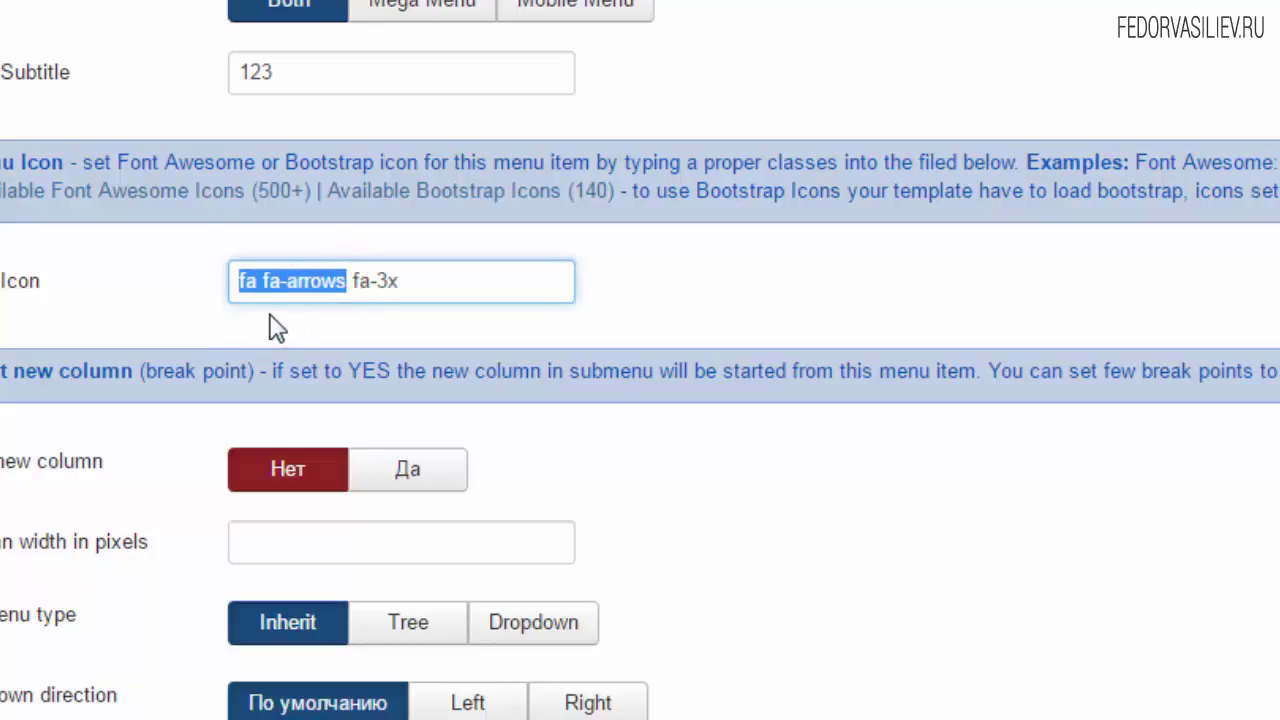
pyautogui.moveTo(347, 281); pyautogui.dragTo(242, 290)
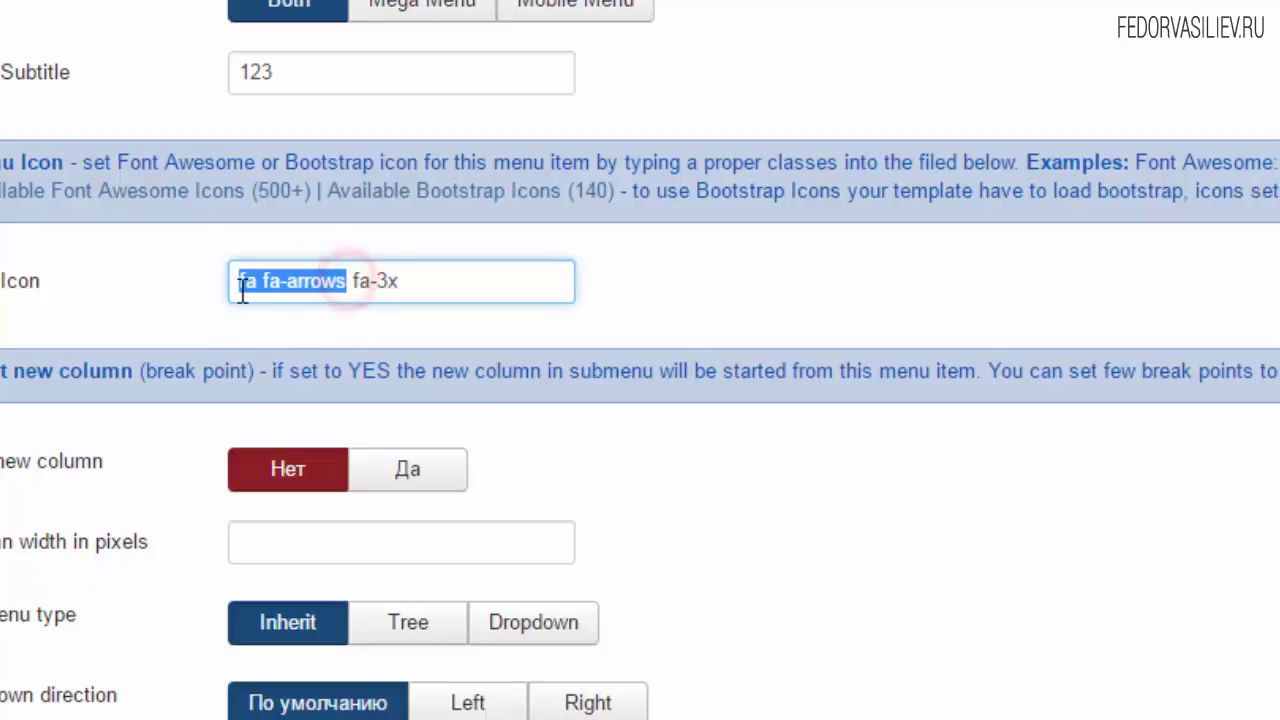
pyautogui.click(267, 281)
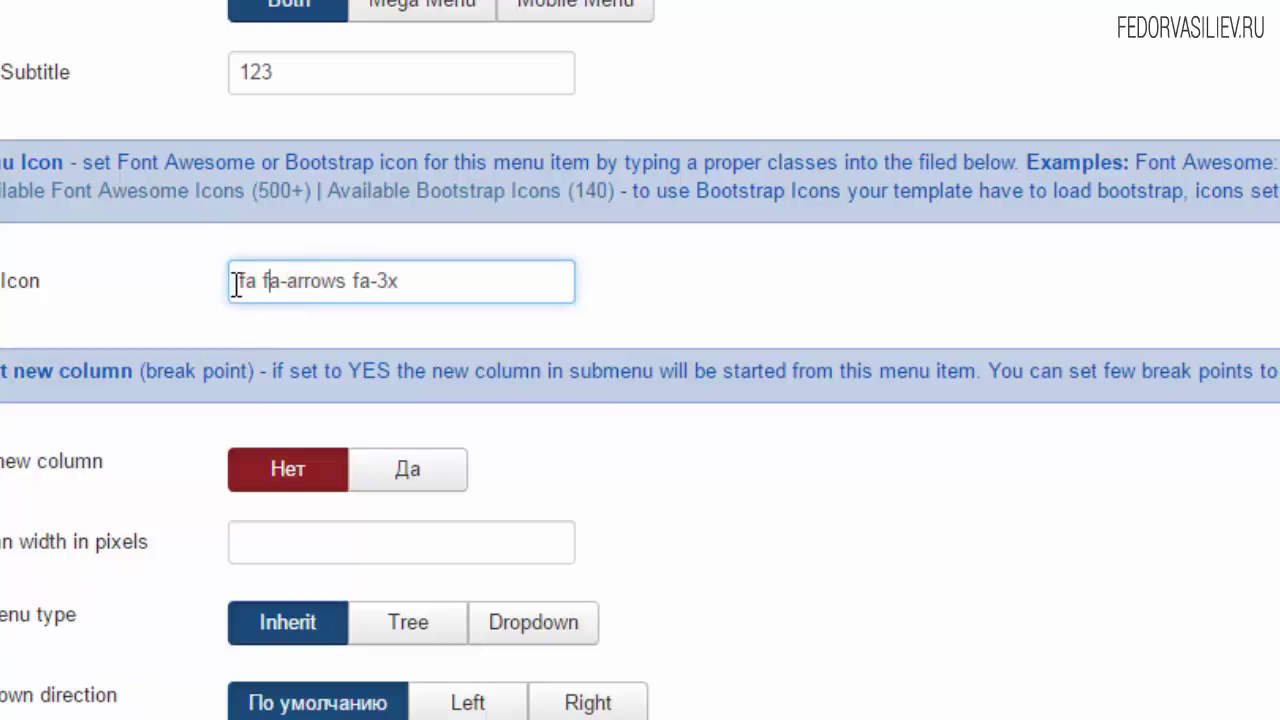
pyautogui.moveTo(290, 284); pyautogui.dragTo(346, 281)
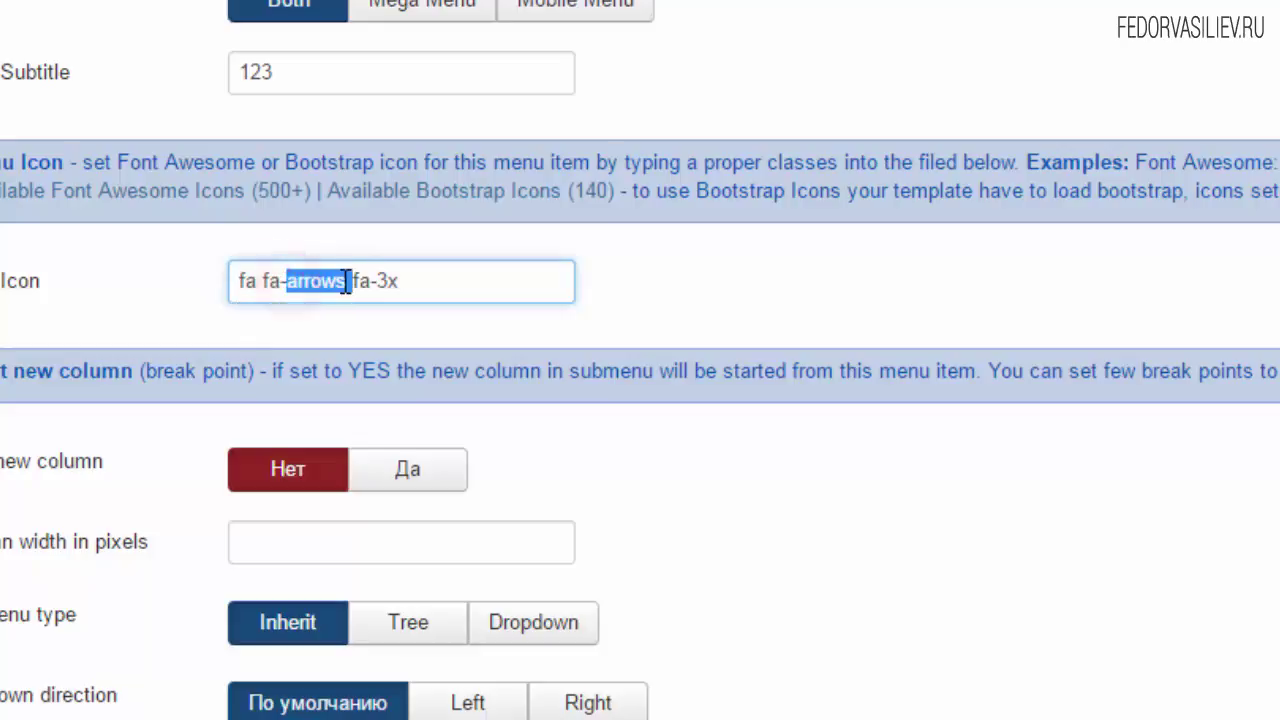
pyautogui.click(332, 284)
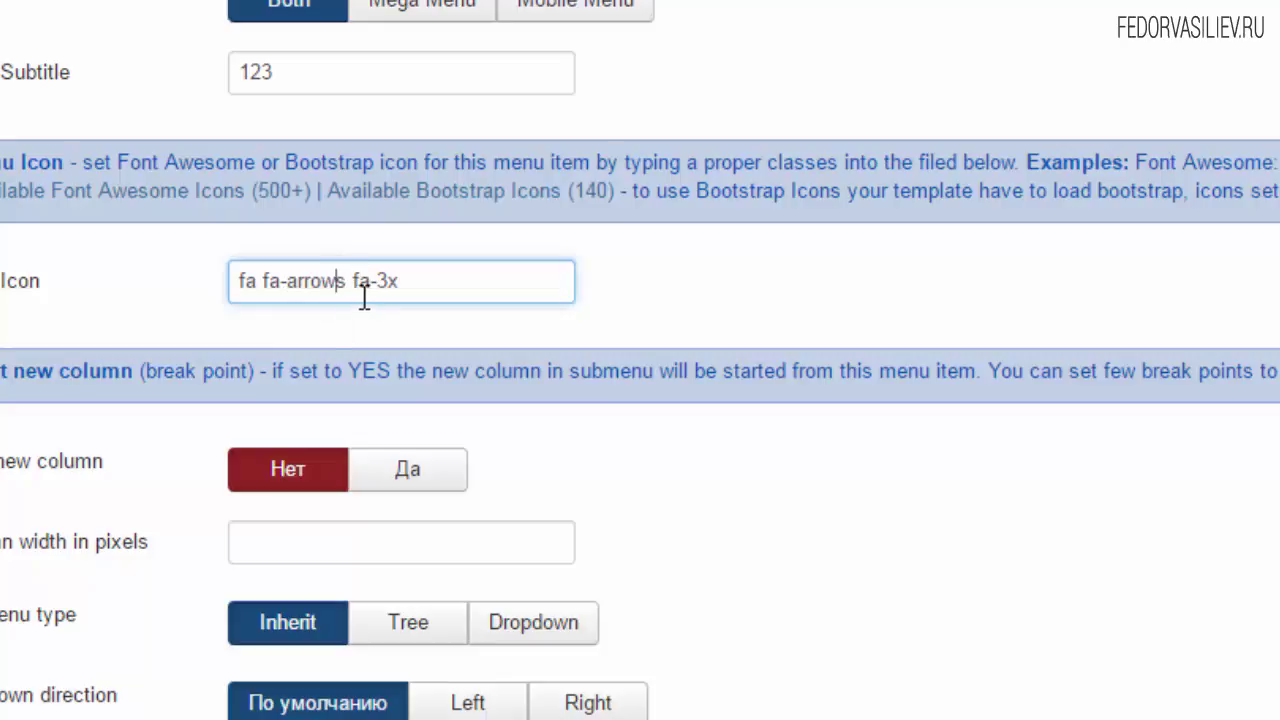
pyautogui.moveTo(376, 282); pyautogui.dragTo(388, 282)
pyautogui.click(399, 284)
# Save the menu item and reload the 123.loc front page to check the enlarged icon of "тест"
pyautogui.click(57, 46)
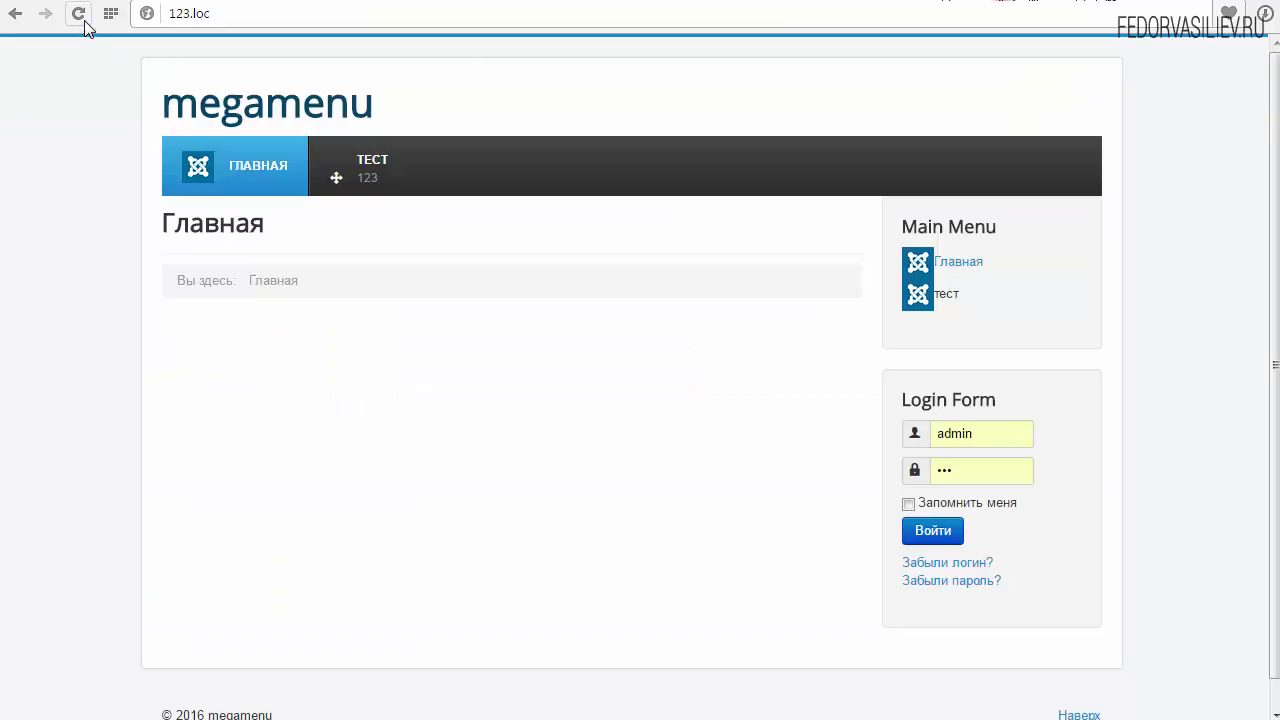
pyautogui.click(80, 15)
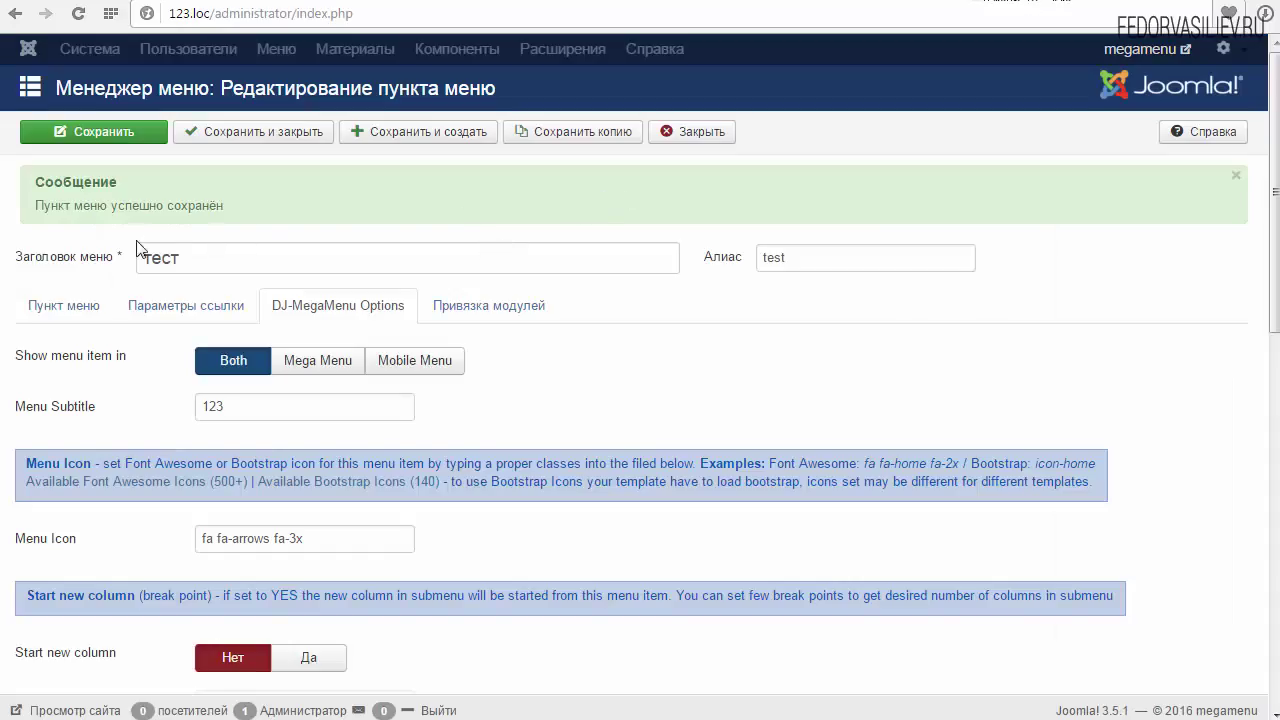
# Save a copy of the menu item "тест", set the copy's state to "Опубликовано" and save it
pyautogui.click(55, 298)
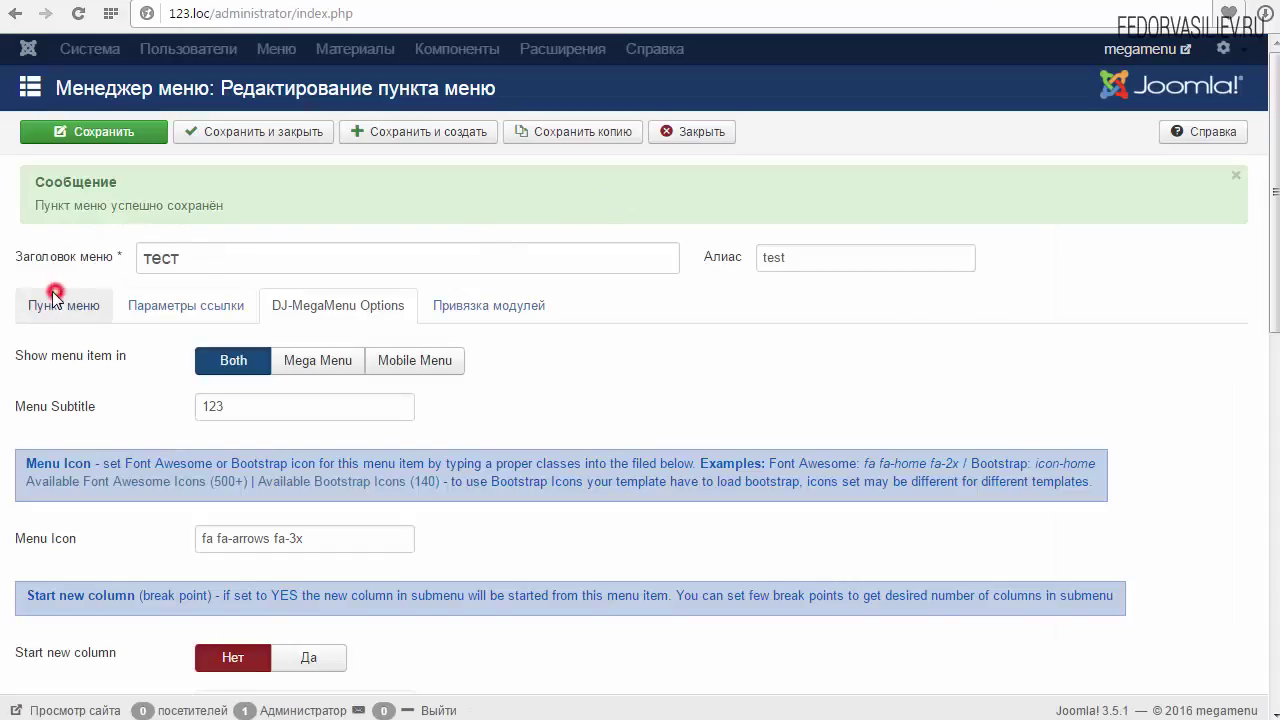
pyautogui.click(603, 134)
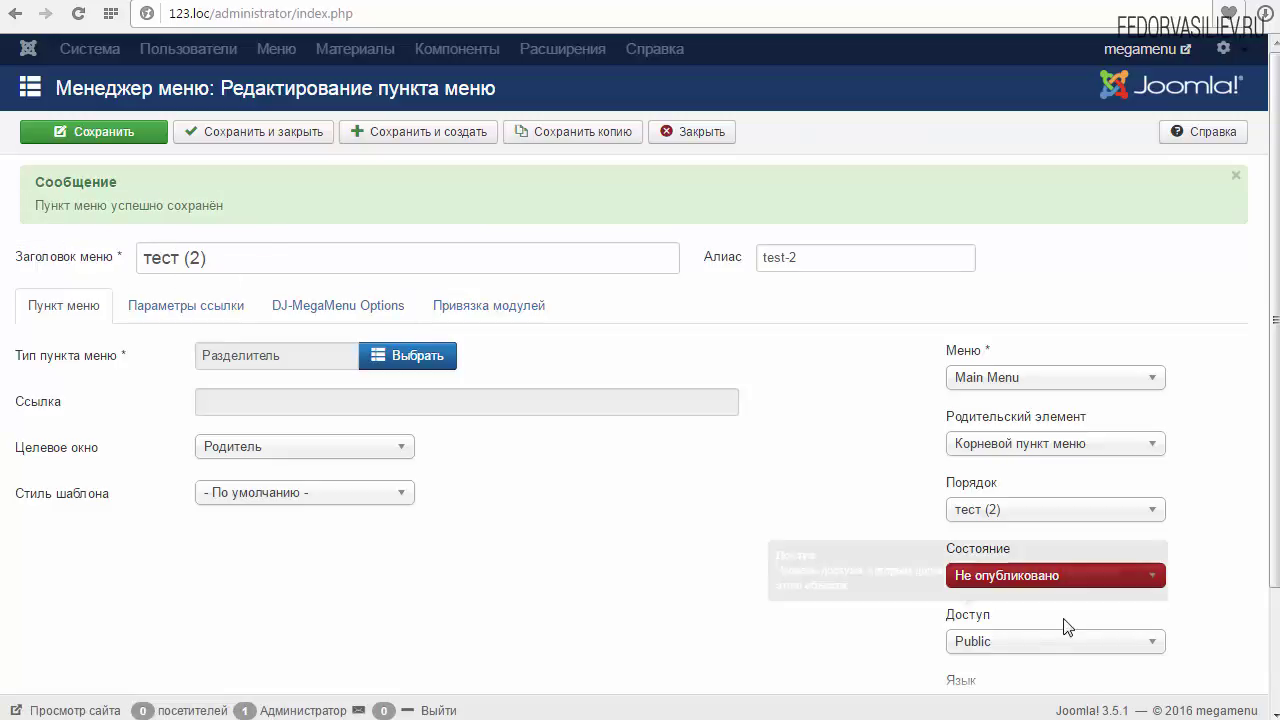
pyautogui.click(1025, 575)
pyautogui.click(1018, 596)
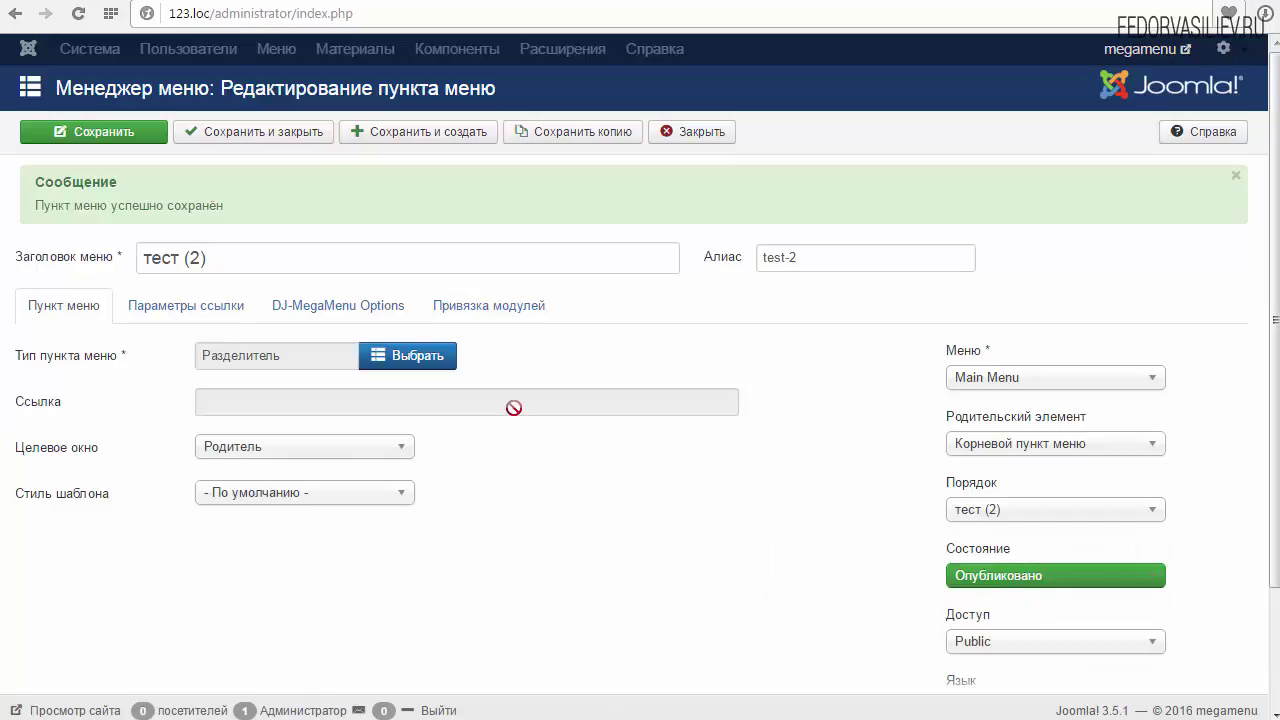
pyautogui.click(120, 131)
# Duplicate "тест (2)", publish and save the copy, and reload the 123.loc front page
pyautogui.click(565, 132)
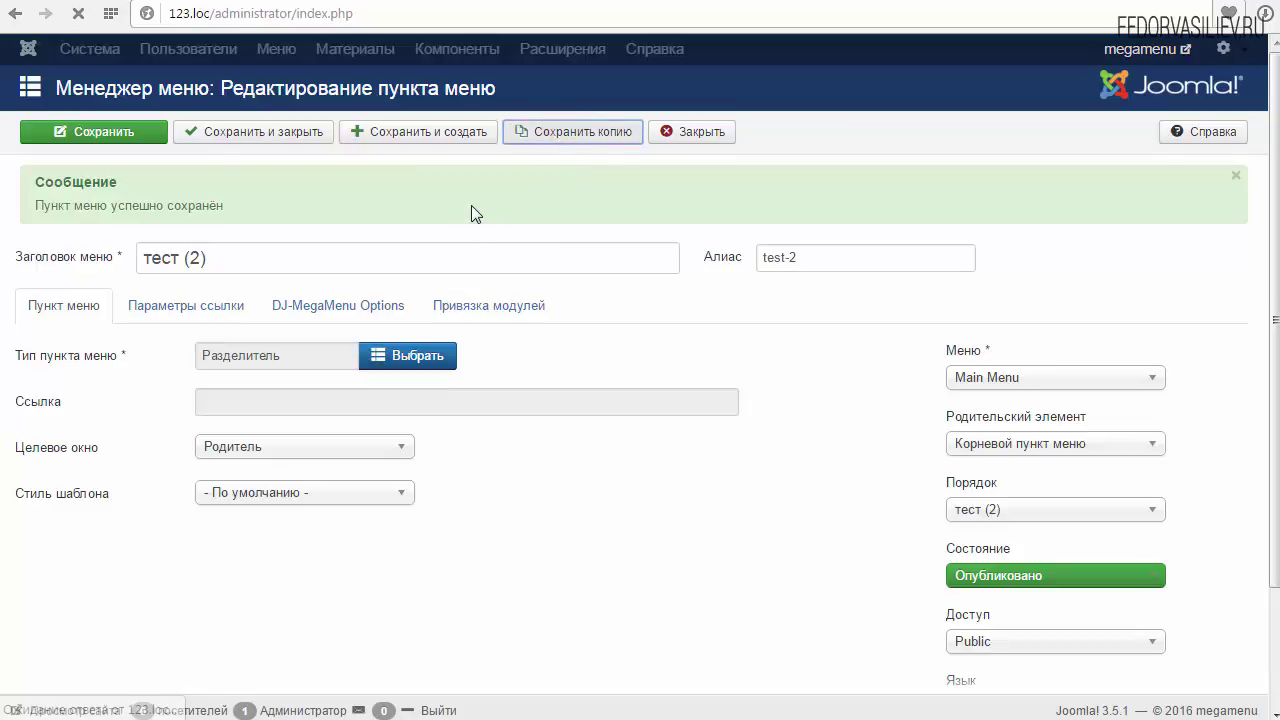
pyautogui.click(968, 578)
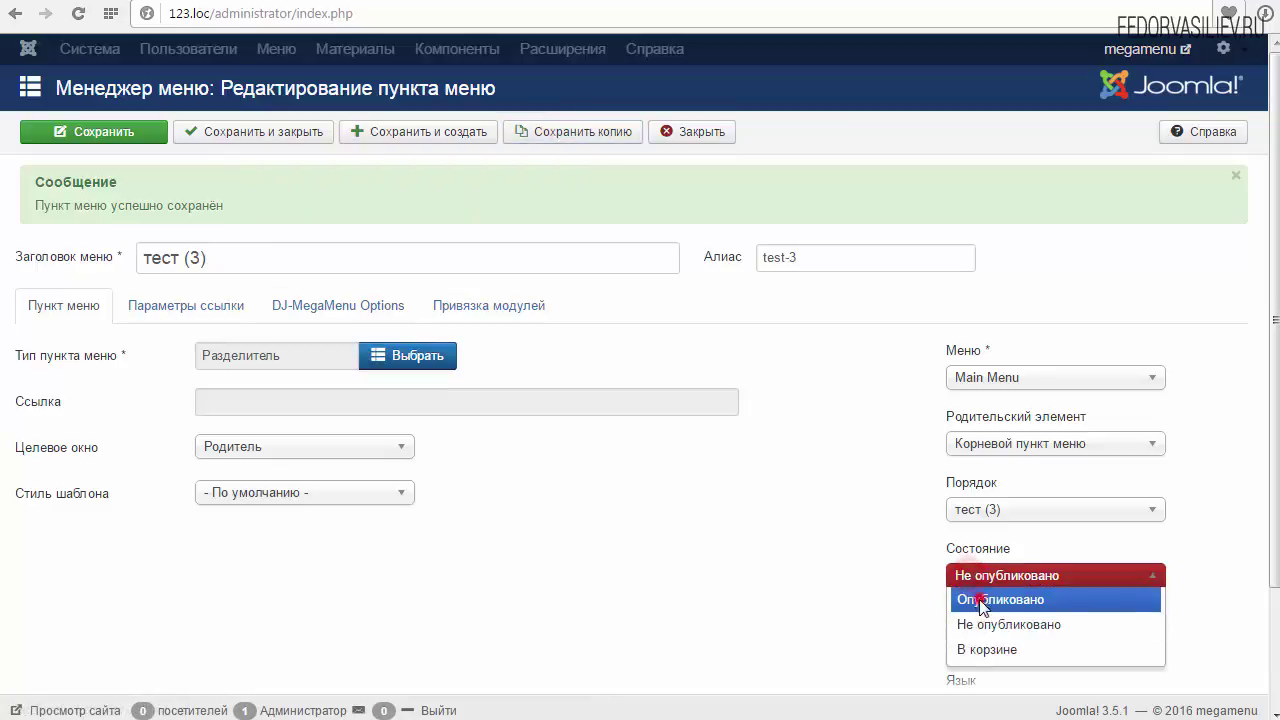
pyautogui.click(981, 600)
pyautogui.click(100, 132)
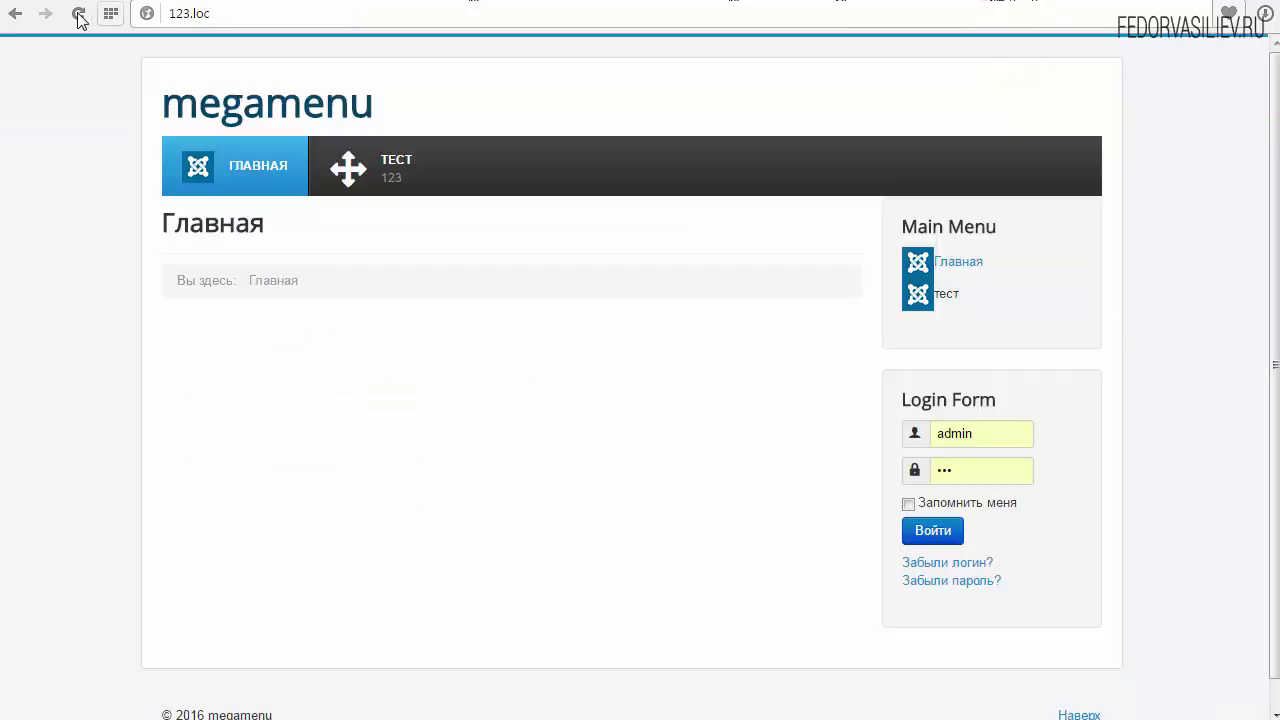
pyautogui.click(78, 14)
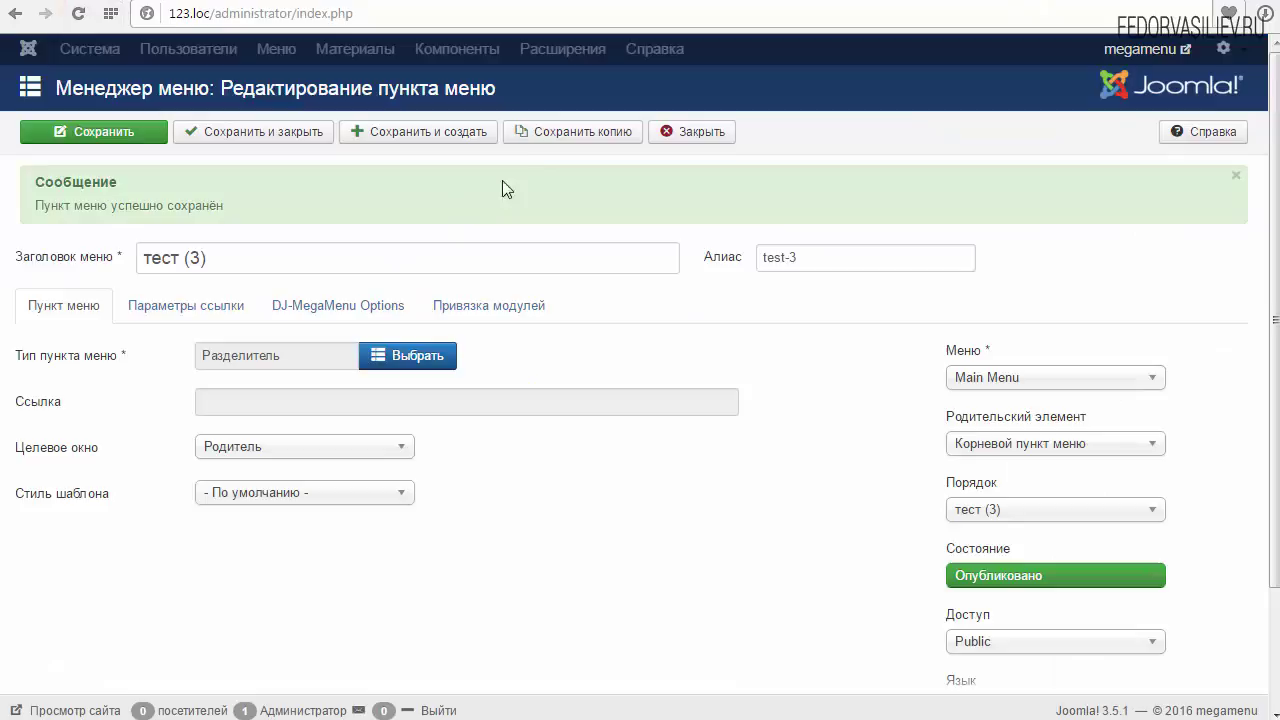
# Duplicate the menu item "тест (3)", set the copy's state to "Опубликовано" and save it
pyautogui.click(565, 131)
pyautogui.click(975, 578)
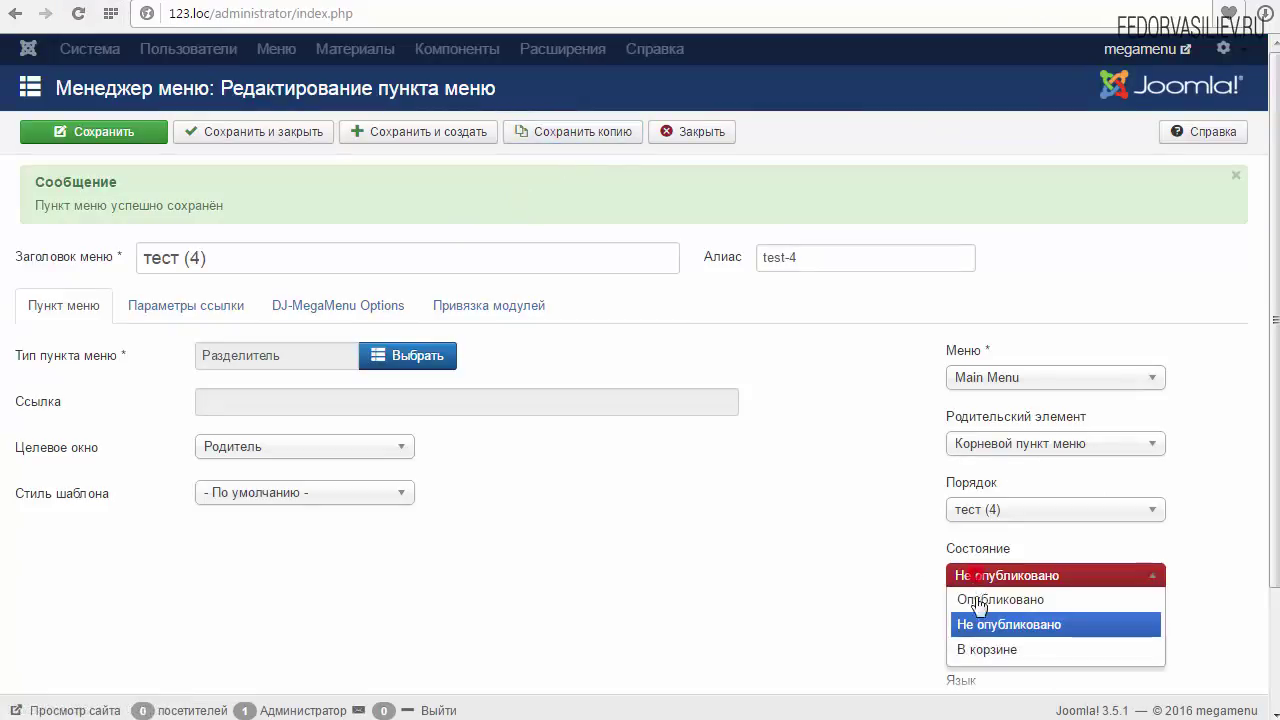
pyautogui.click(972, 598)
pyautogui.click(95, 132)
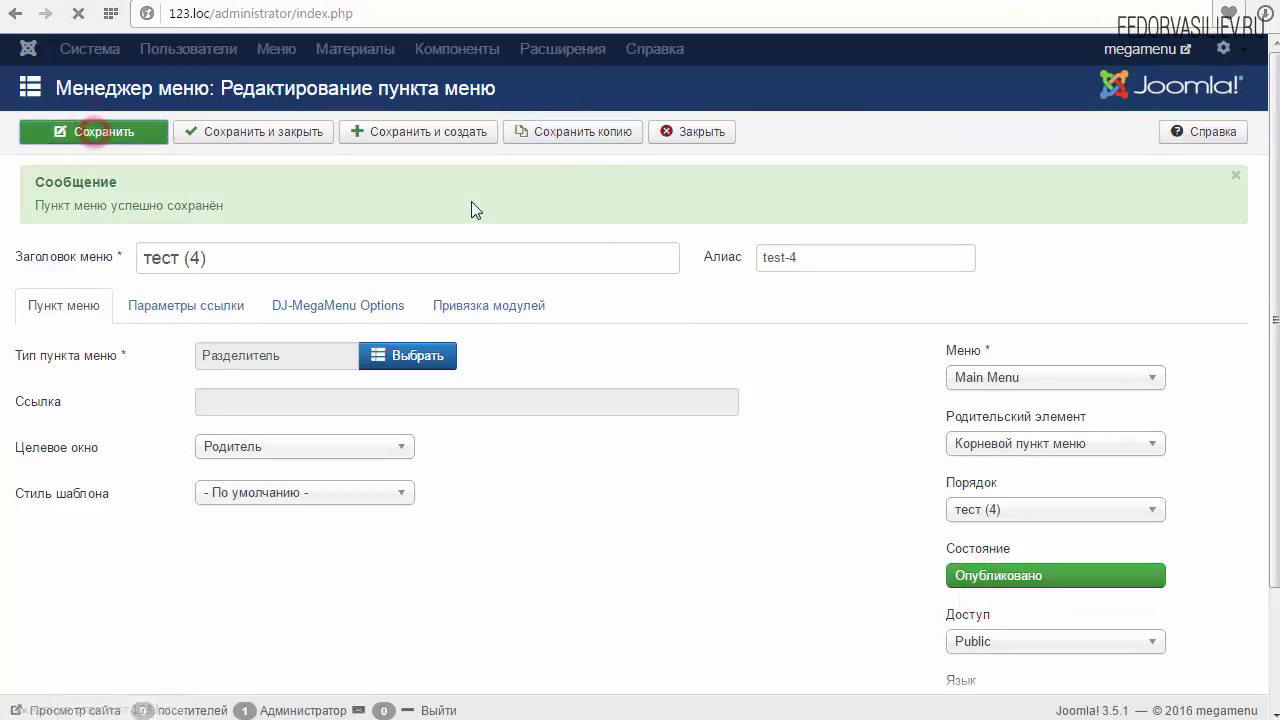
# Duplicate the menu item "тест (4)", set the copy's state to "Опубликовано" and save it
pyautogui.click(573, 131)
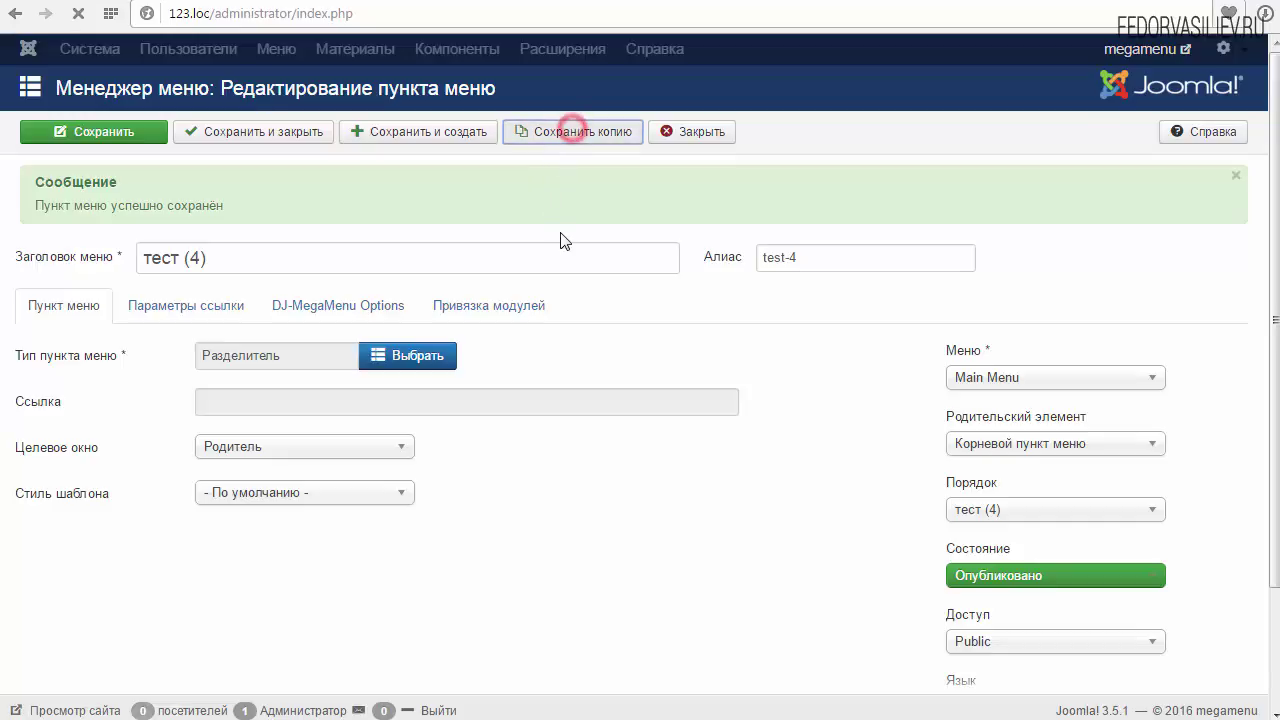
pyautogui.click(992, 576)
pyautogui.click(998, 600)
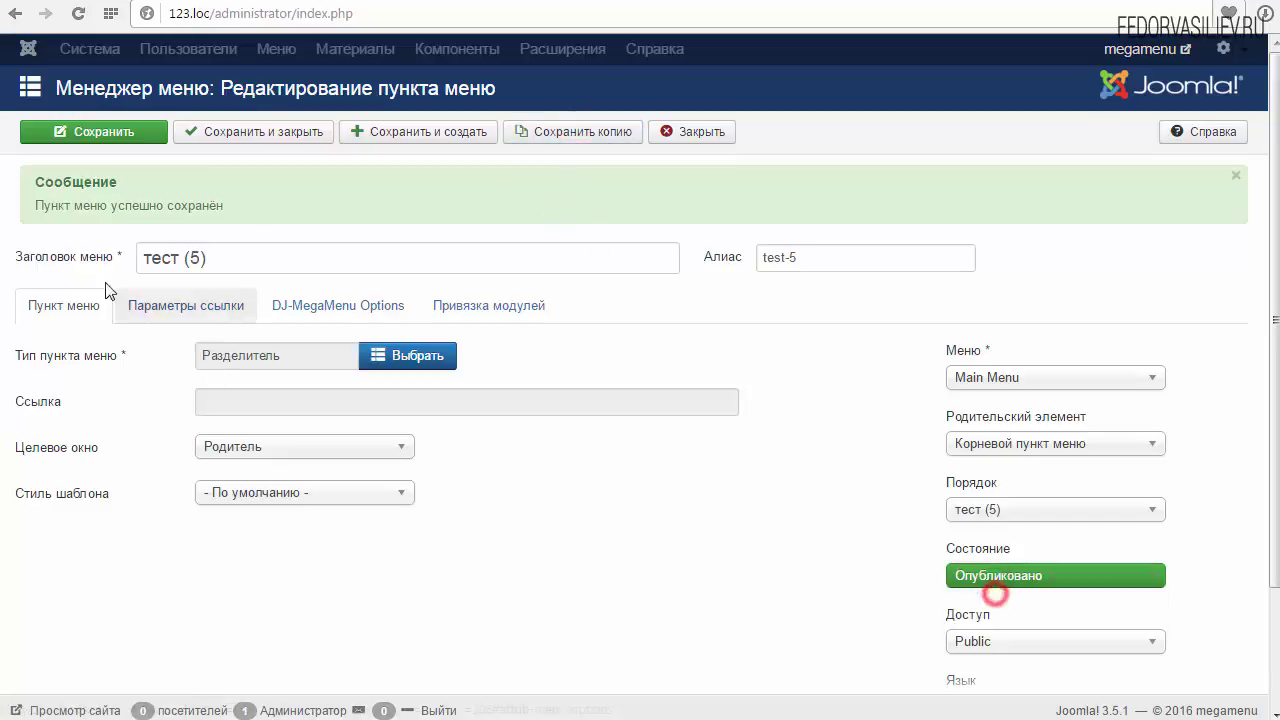
pyautogui.click(95, 134)
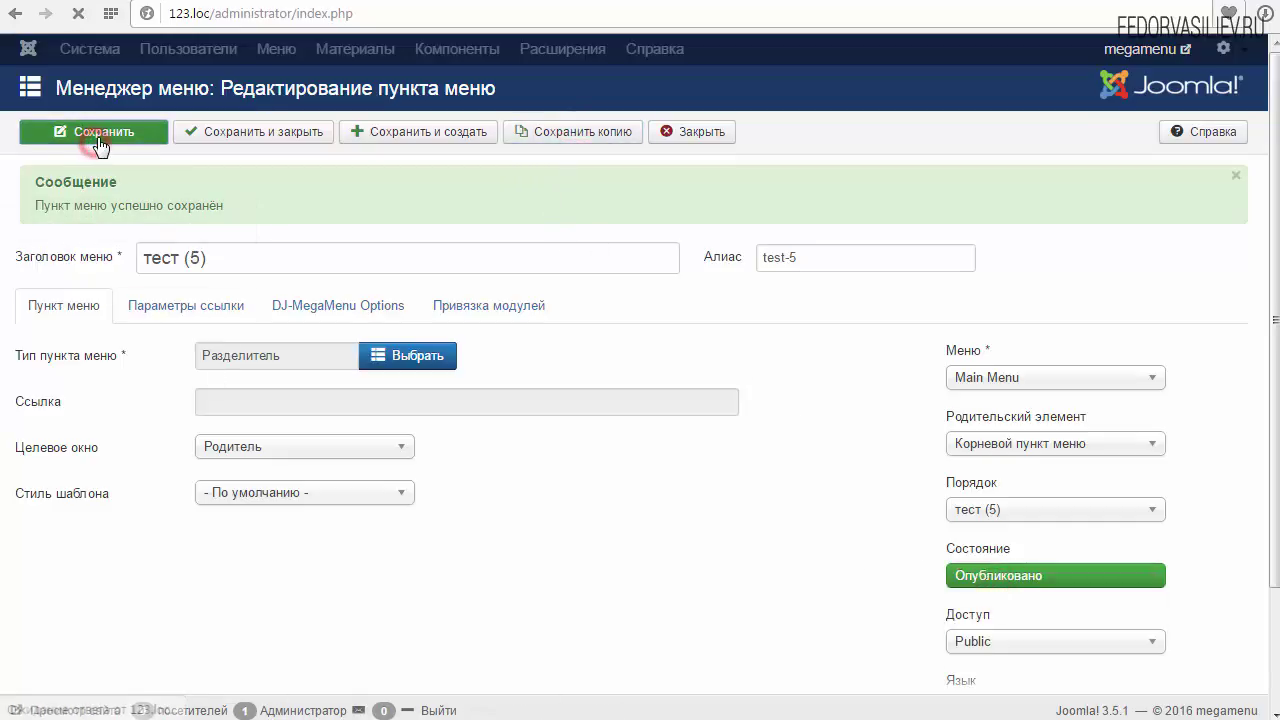
# Duplicate the menu item "тест (5)", set the copy's state to "Опубликовано" and save it
pyautogui.click(580, 131)
pyautogui.click(1001, 578)
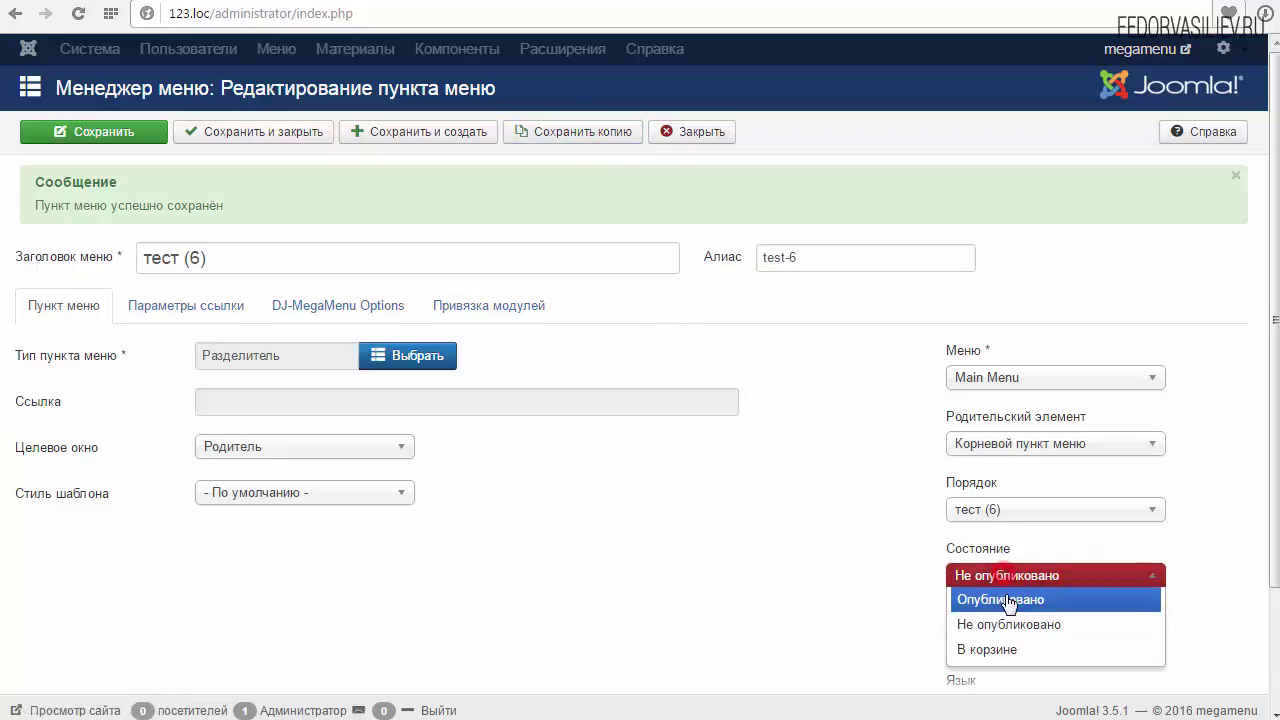
pyautogui.click(1000, 598)
pyautogui.click(122, 132)
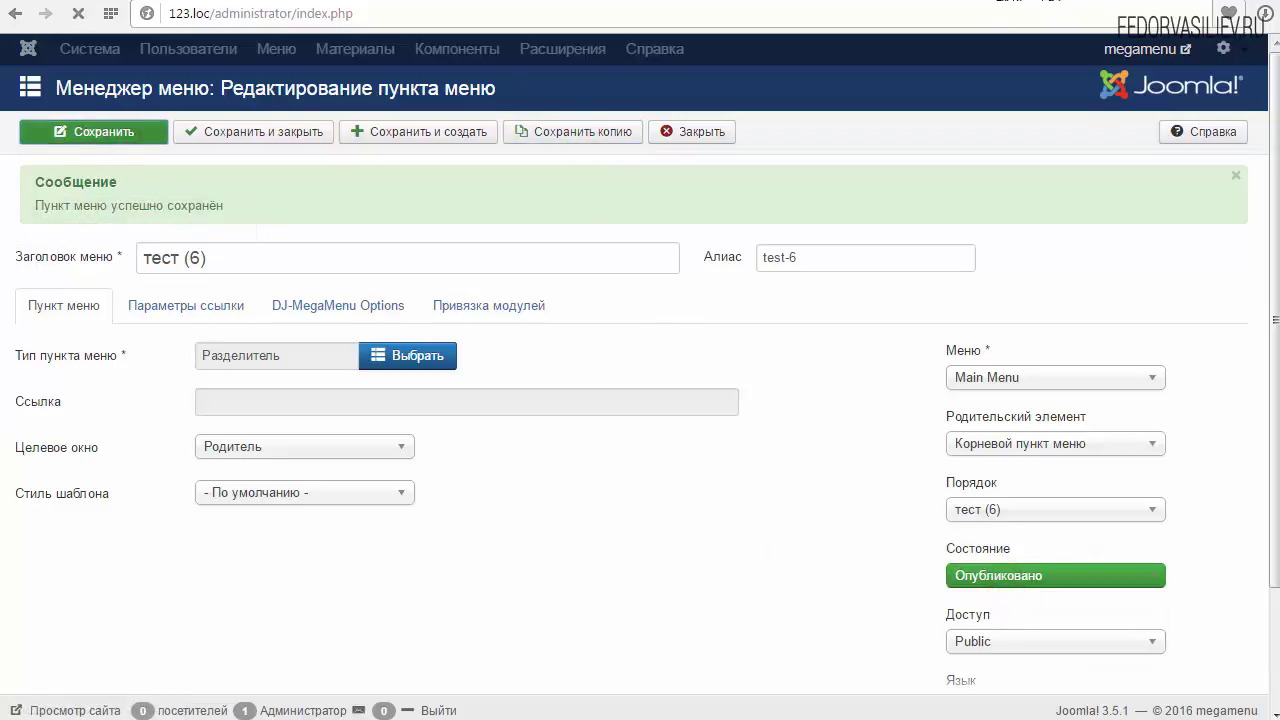
# Reload the 123.loc front page and examine how the duplicated items fit into the mega menu bar
pyautogui.hotkey('ctrl', 'Tab')
pyautogui.click(80, 14)
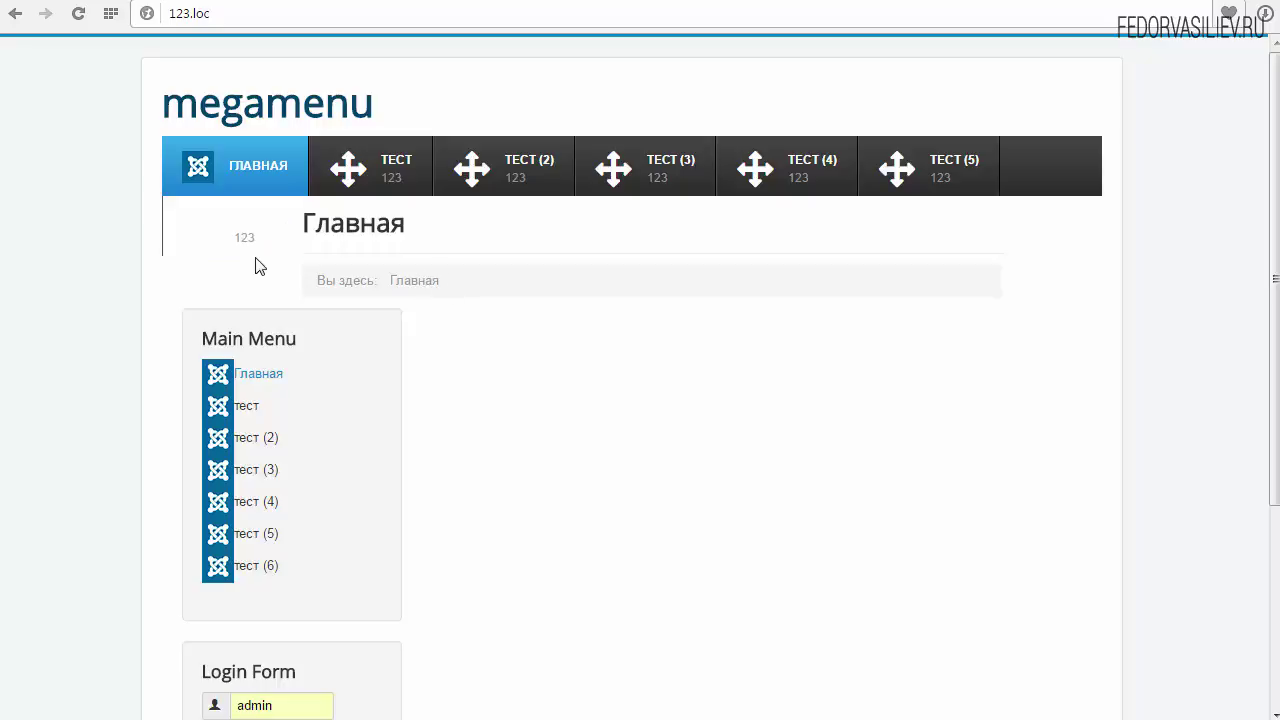
pyautogui.tripleClick(443, 220)
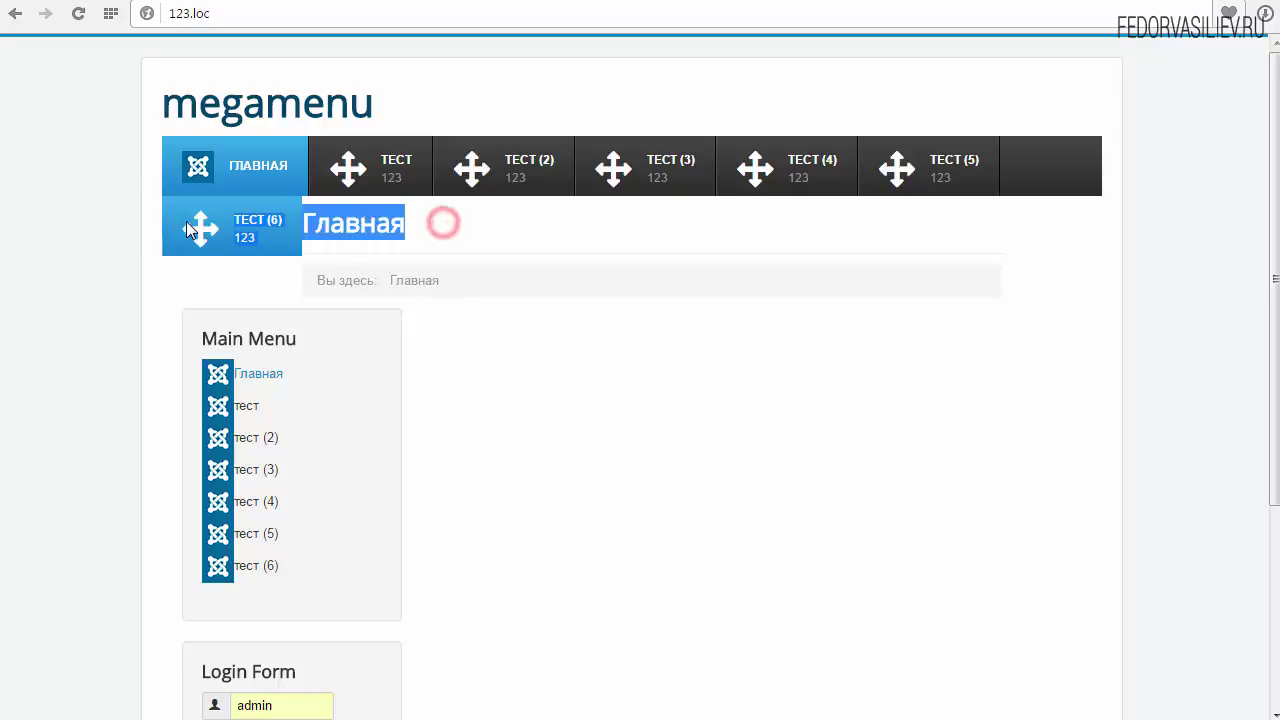
pyautogui.click(382, 222)
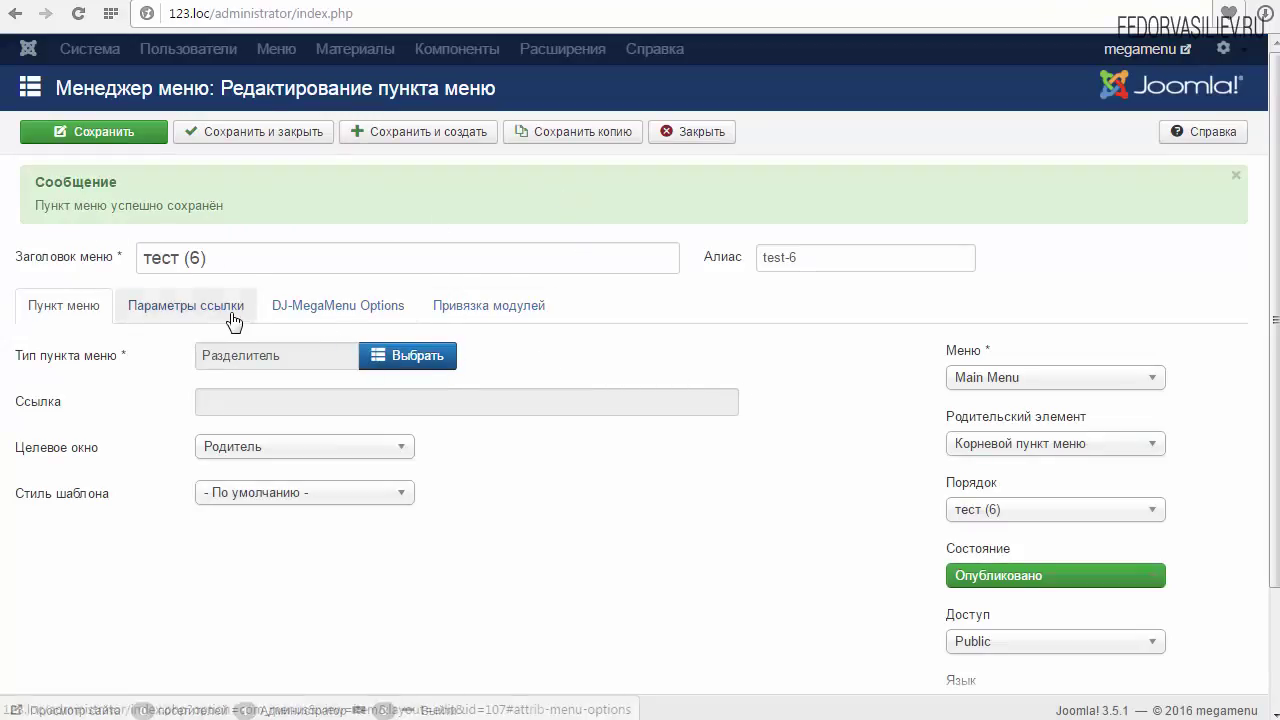
# Set the parent element of "тест (6)" to "тест", save it, and check the submenu of "тест" on the reloaded front page
pyautogui.click(204, 258)
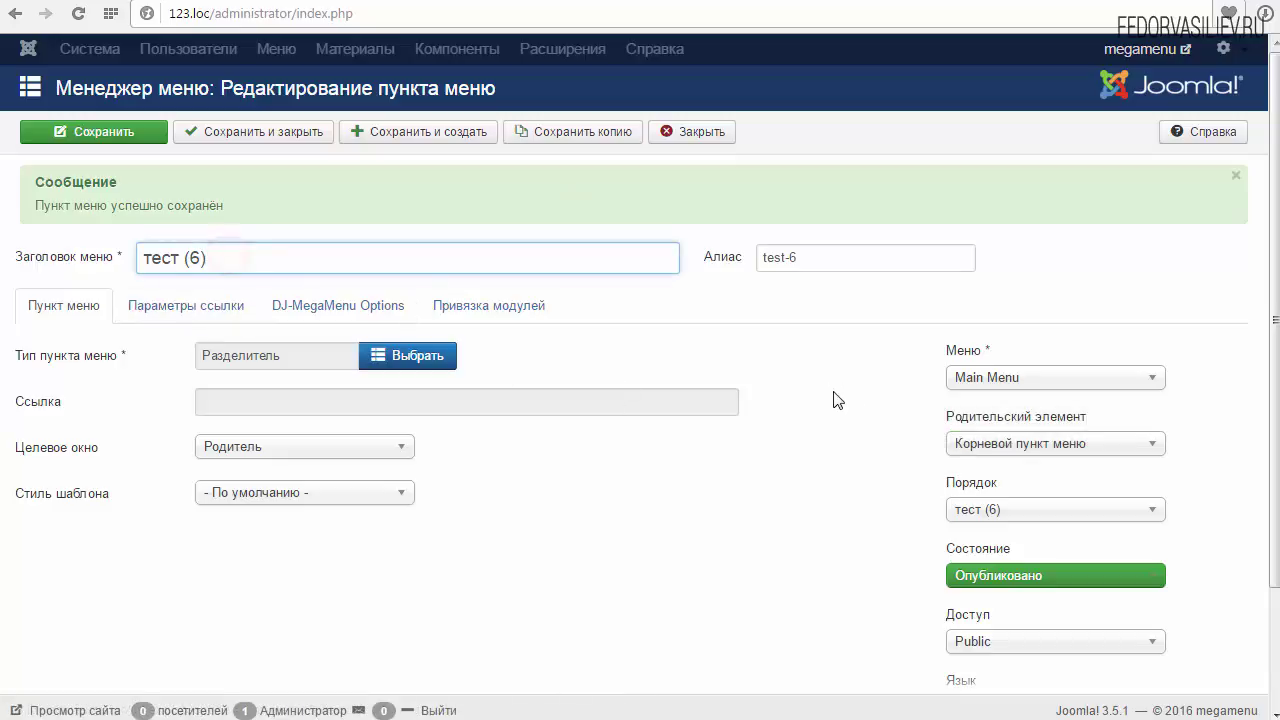
pyautogui.moveTo(951, 416); pyautogui.dragTo(1097, 414)
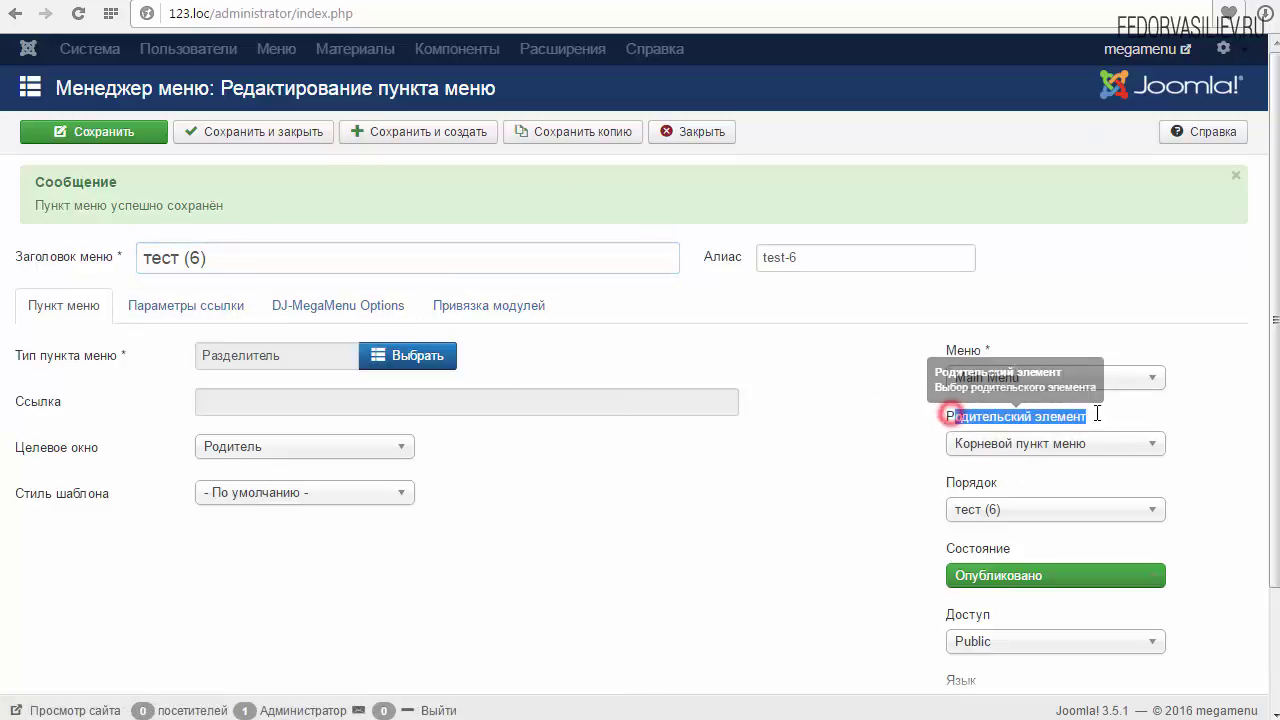
pyautogui.click(1152, 446)
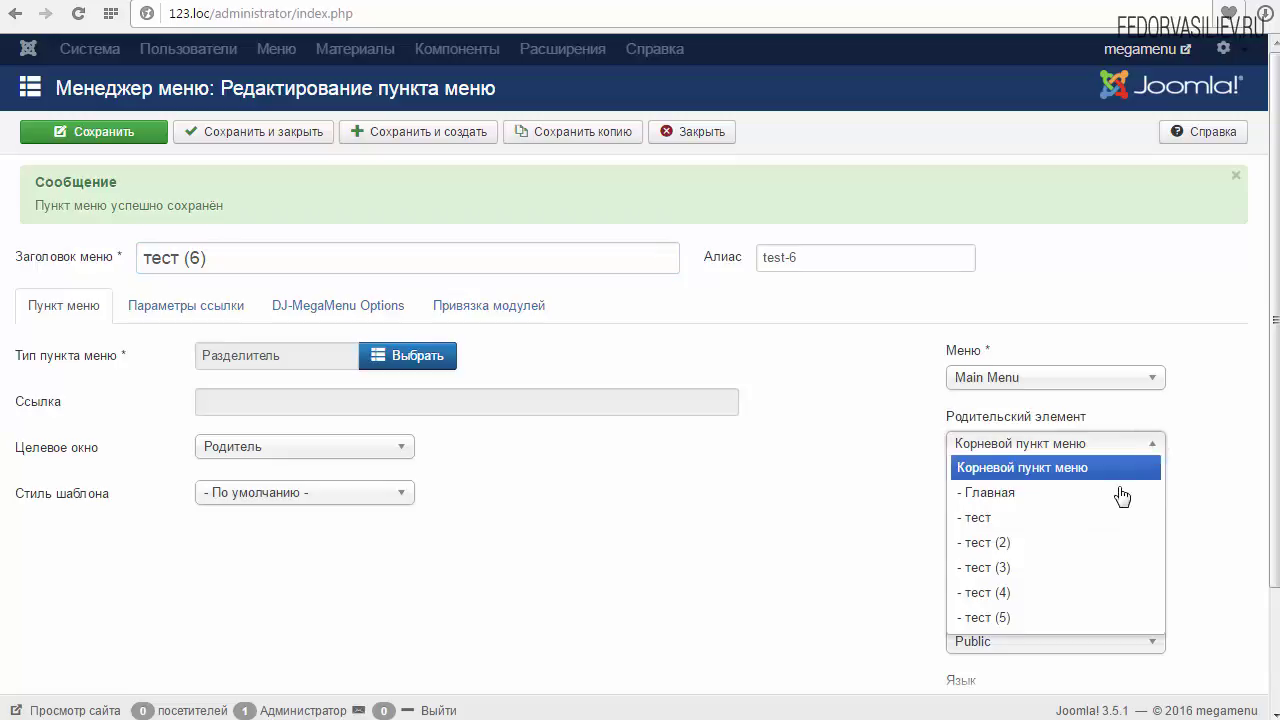
pyautogui.click(979, 519)
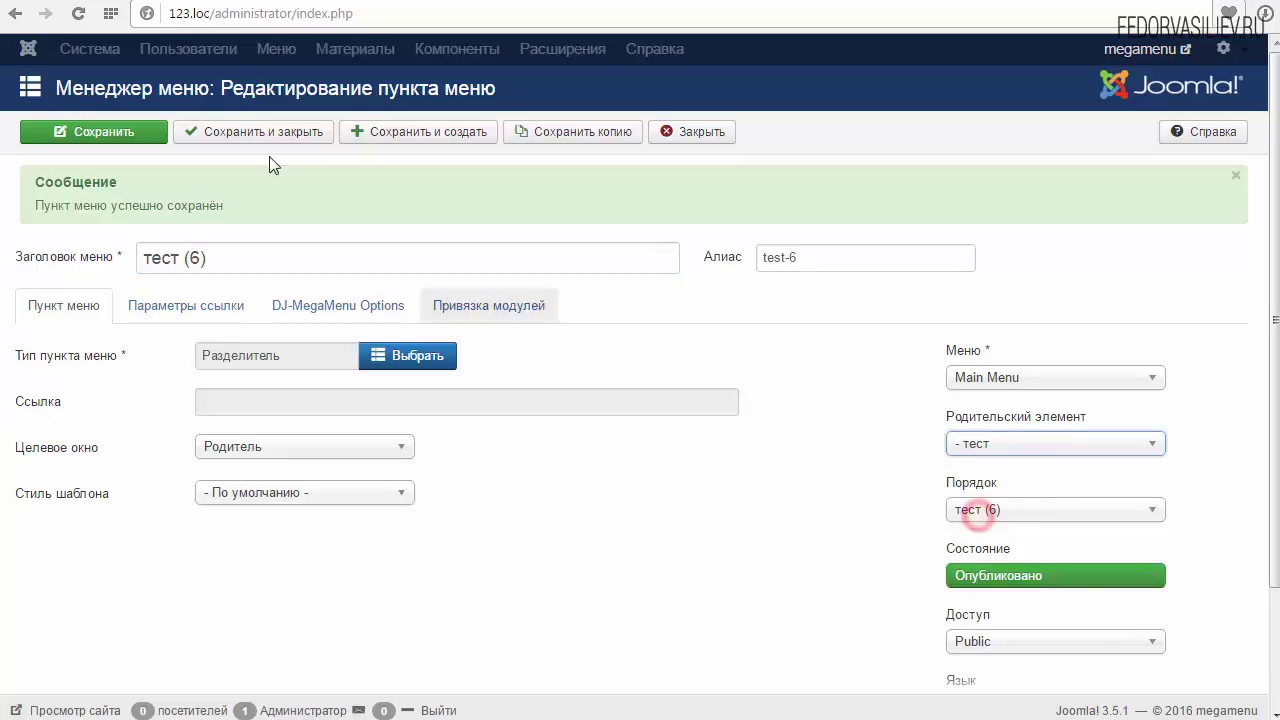
pyautogui.click(114, 131)
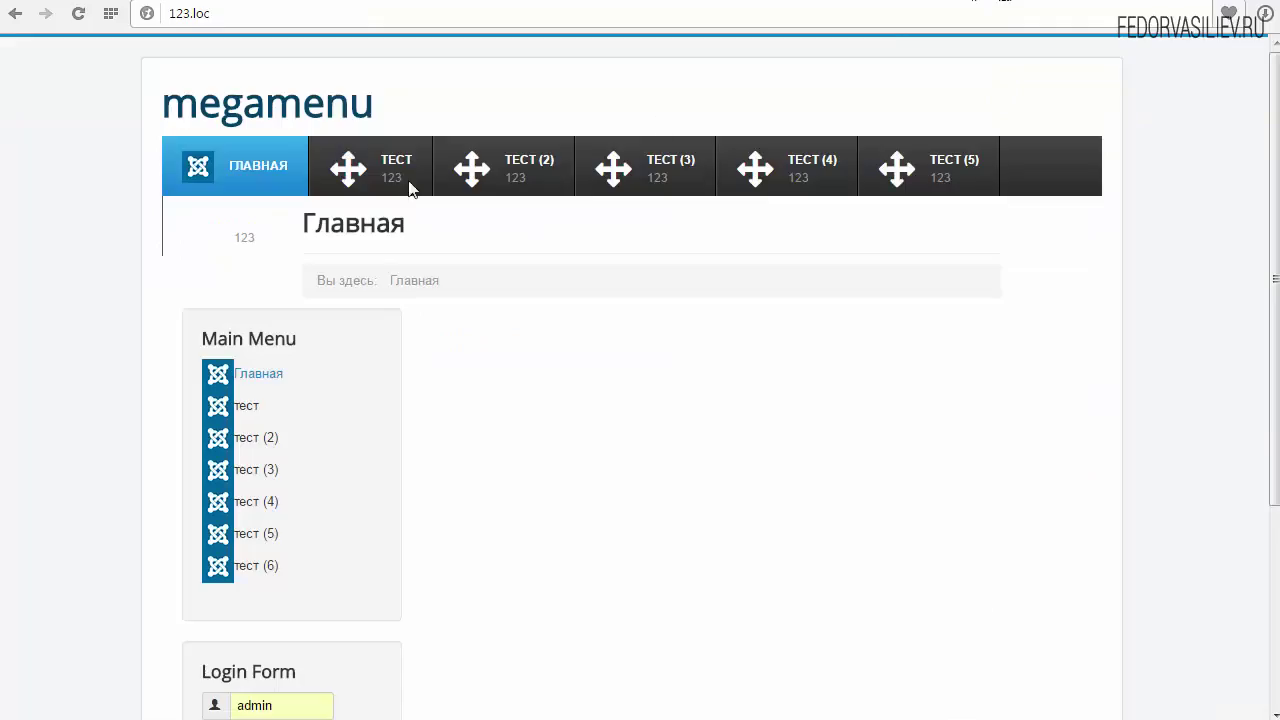
pyautogui.click(78, 13)
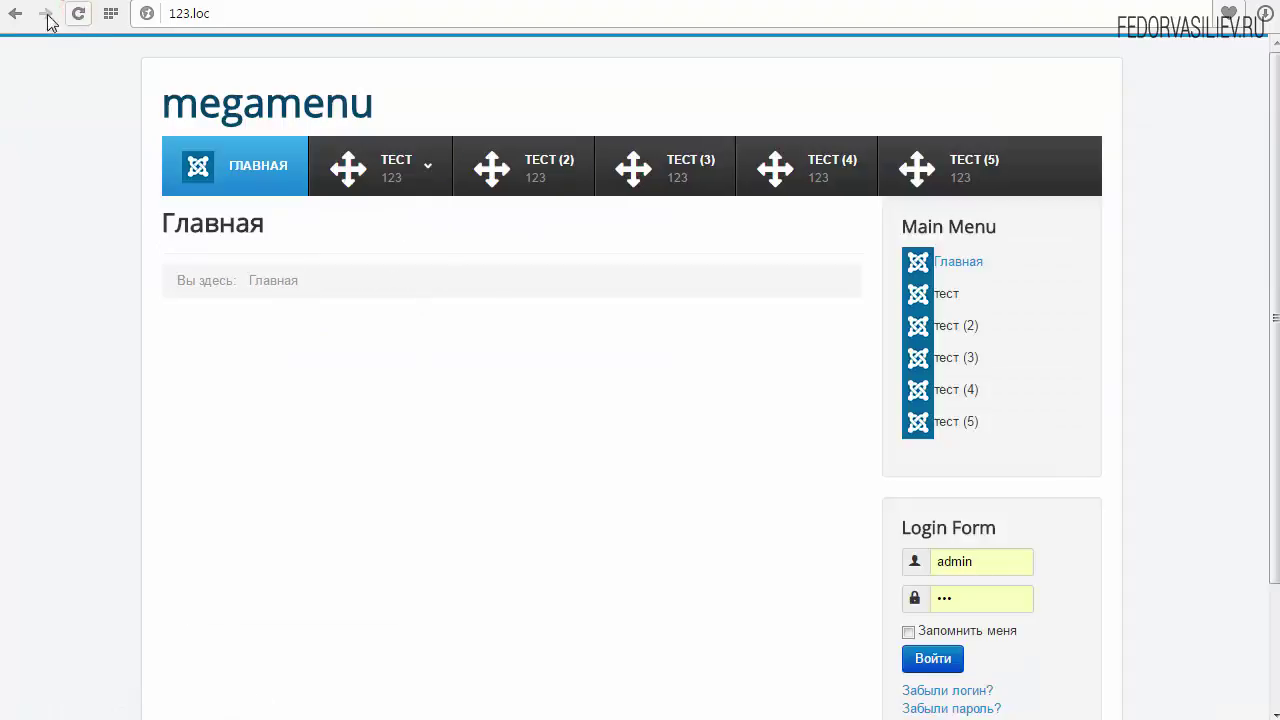
pyautogui.moveTo(406, 164)
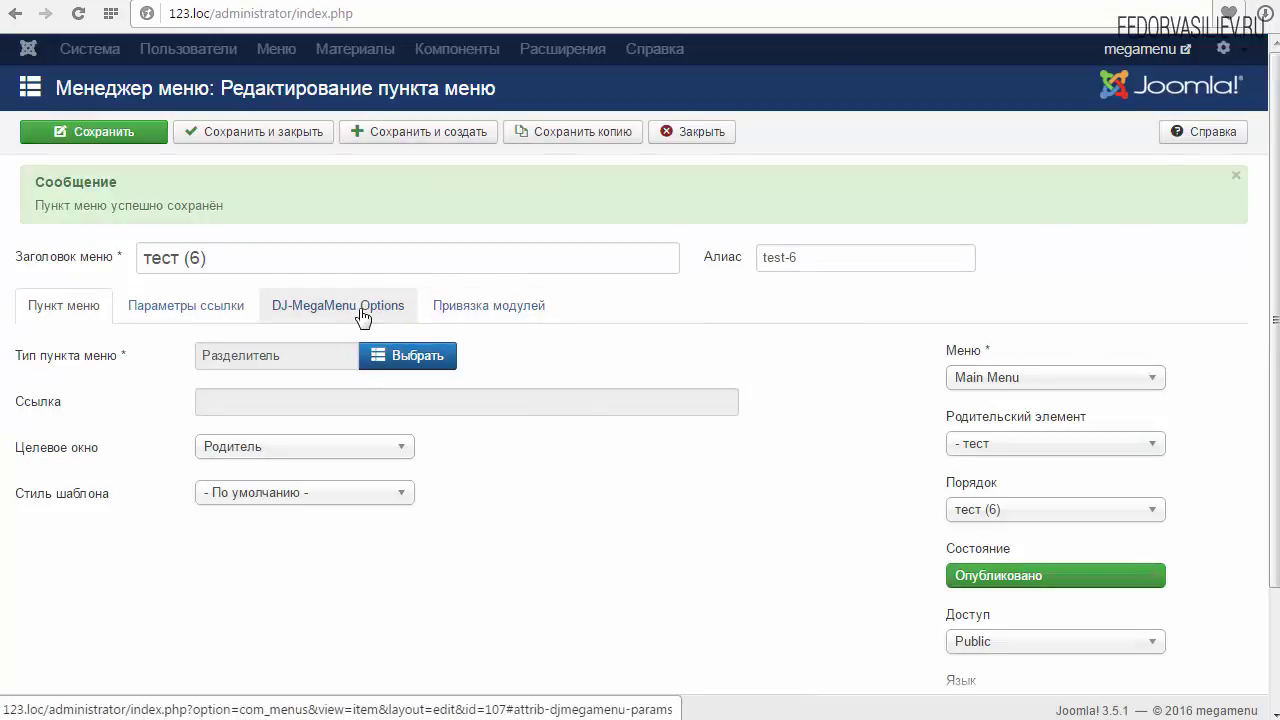
# Remove the size class "fa-3x" from the Menu Icon of "тест (6)", leaving "fa fa-arrows", and save the item
pyautogui.click(362, 316)
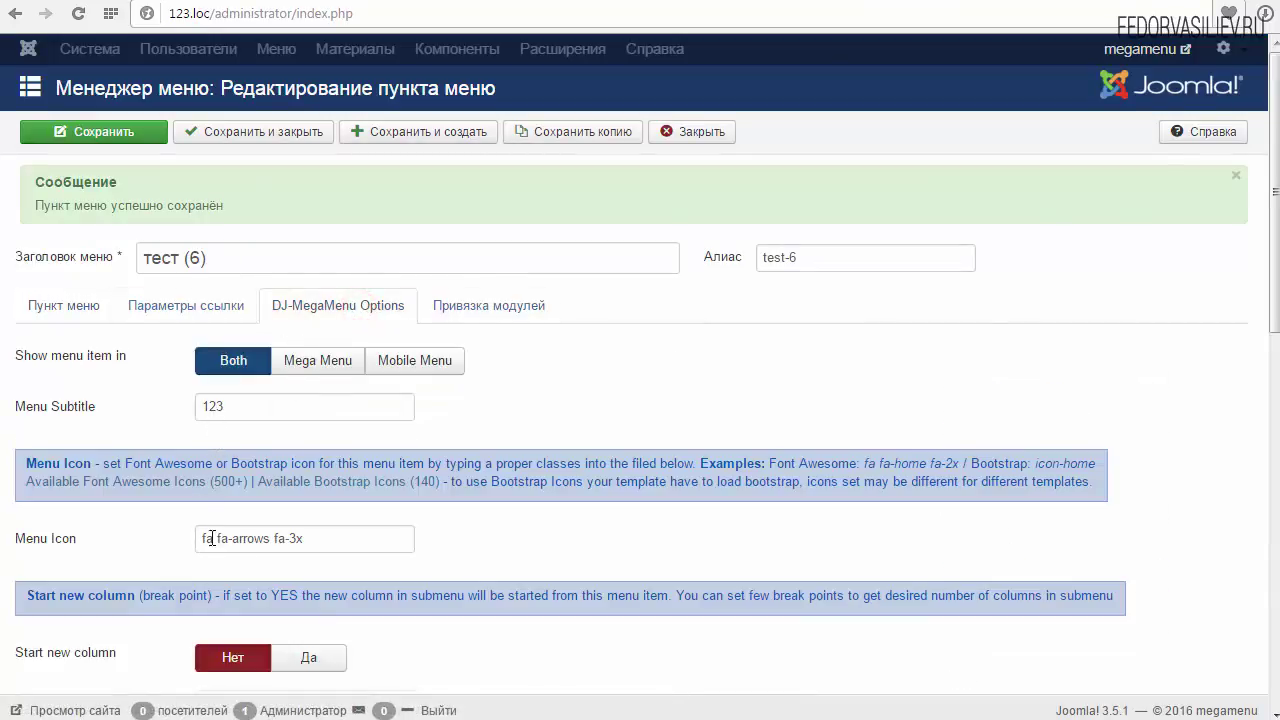
pyautogui.moveTo(300, 538); pyautogui.dragTo(274, 538)
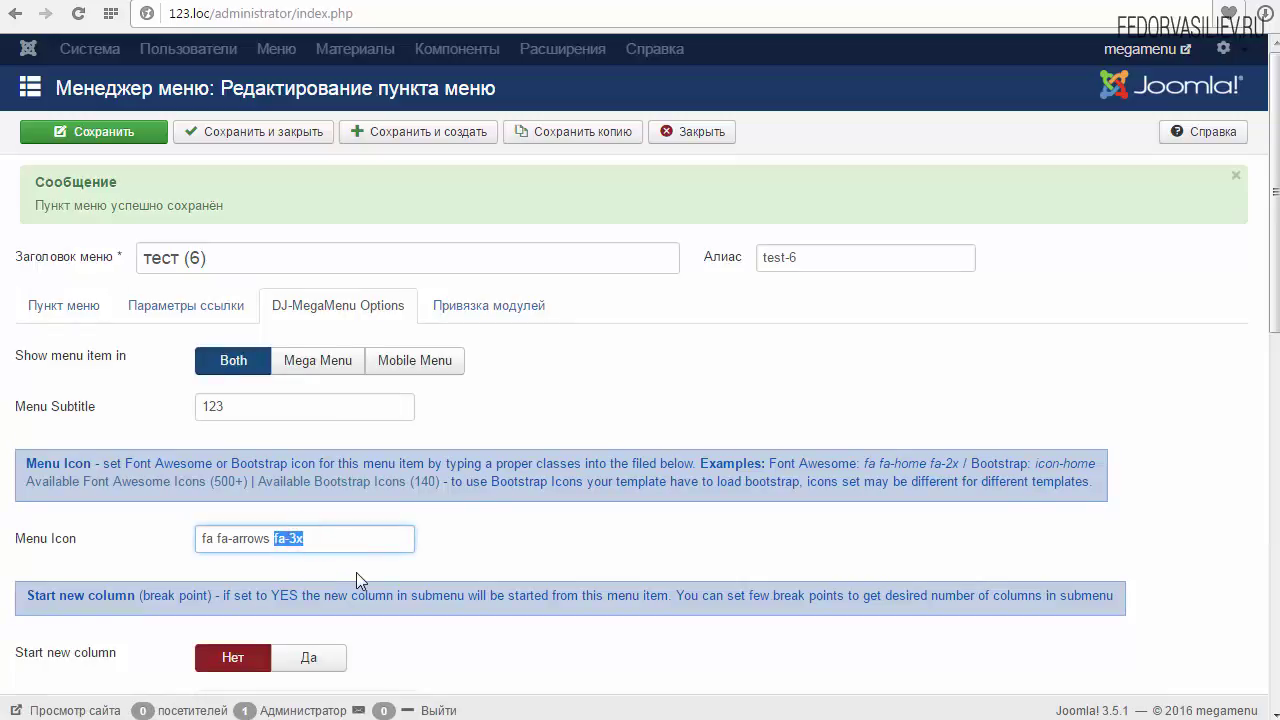
pyautogui.press('BackSpace')
pyautogui.press('BackSpace')
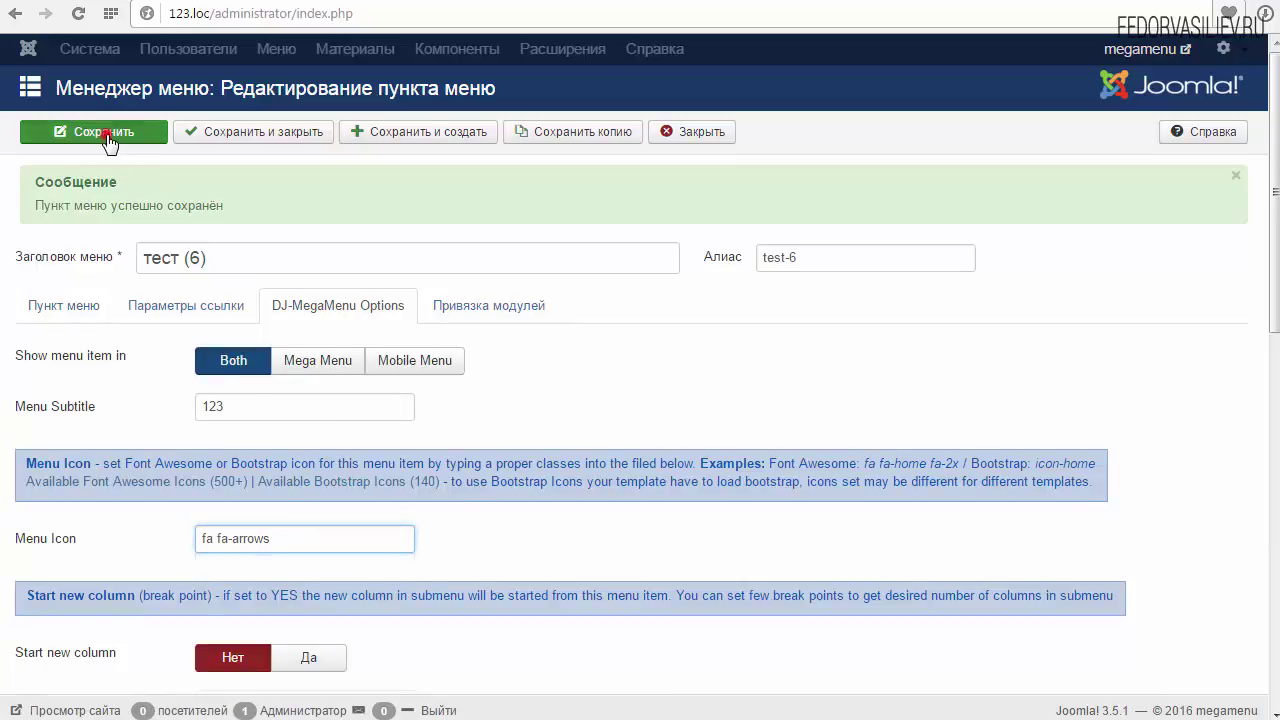
pyautogui.click(104, 133)
# Reload the 123.loc front page and check the icon of "тест (6)" in the submenu of "тест"
pyautogui.hotkey('ctrl', 'Tab')
pyautogui.press('F5')
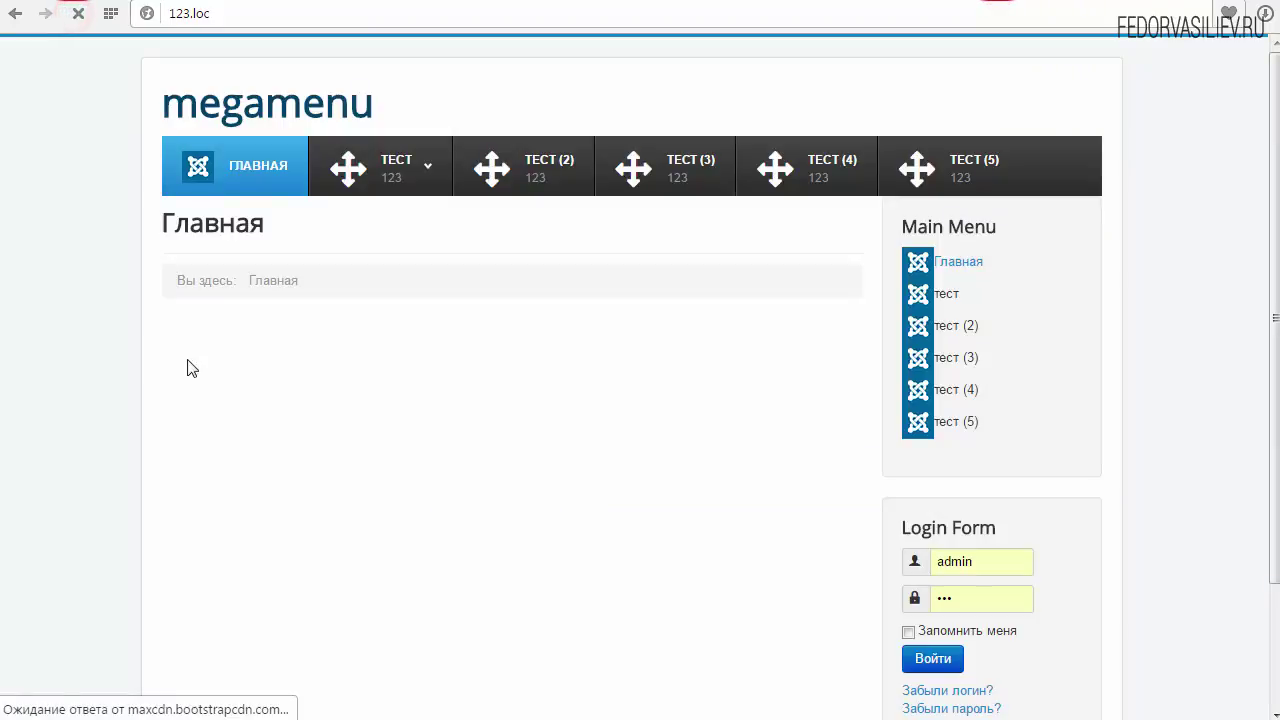
pyautogui.moveTo(358, 160)
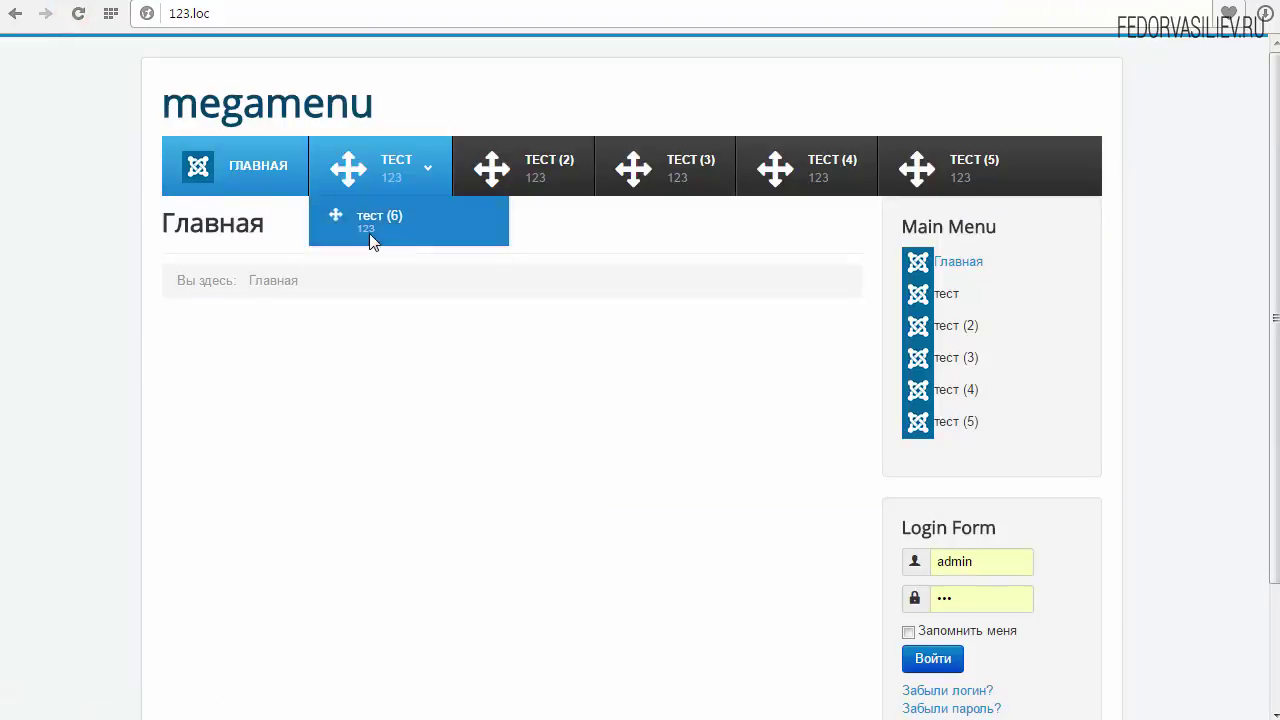